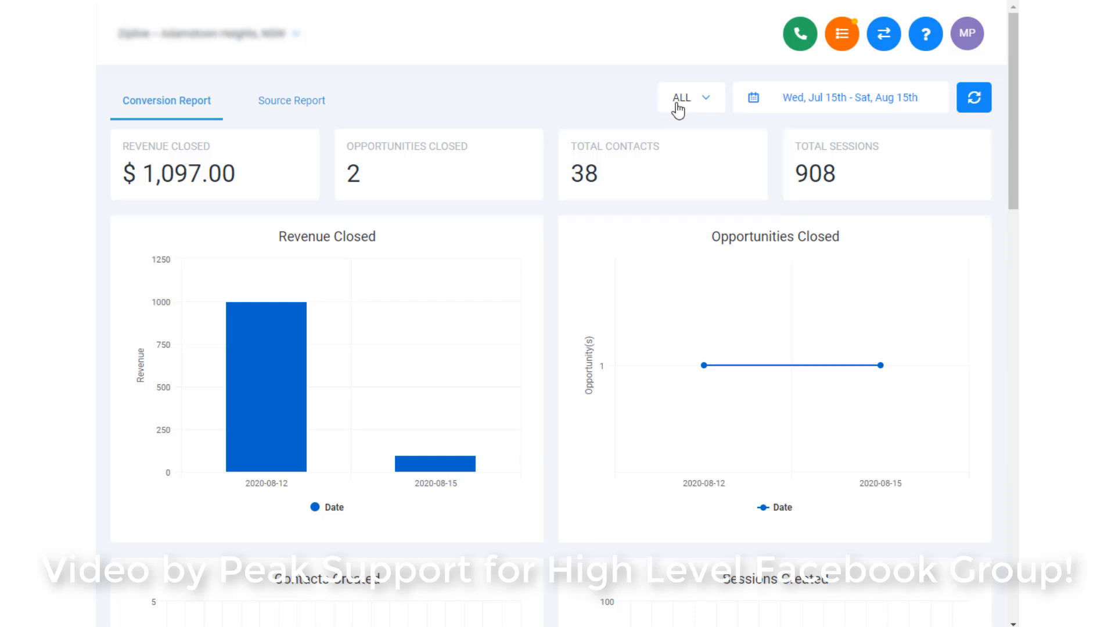
# Filter the conversion report by Form and view the list of available forms.
pyautogui.click(678, 110)
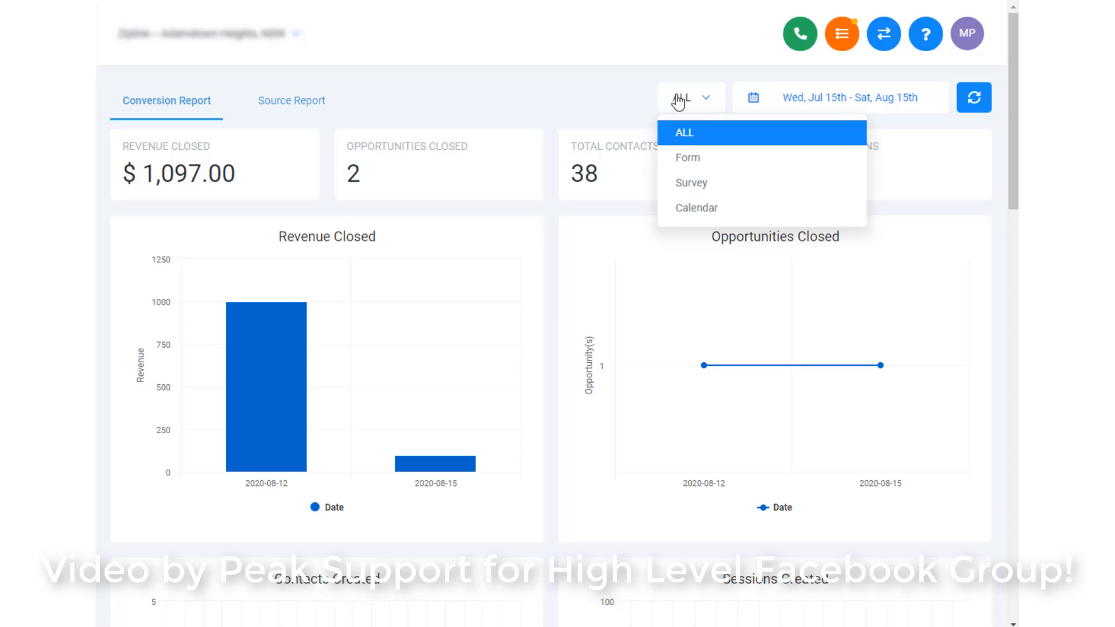
pyautogui.click(695, 167)
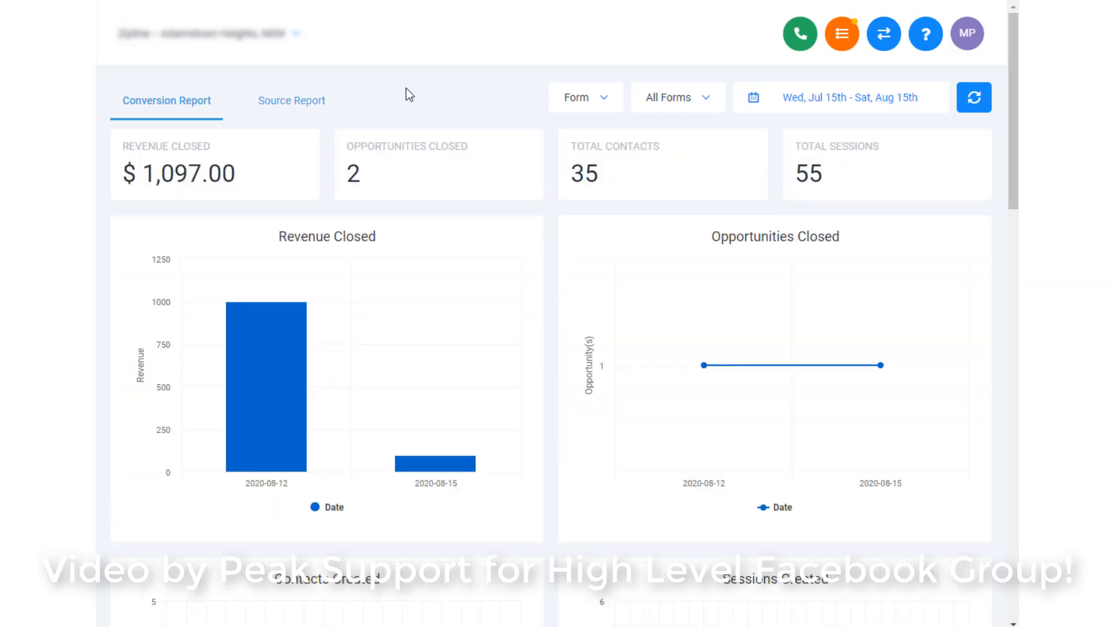
pyautogui.click(683, 104)
pyautogui.click(683, 105)
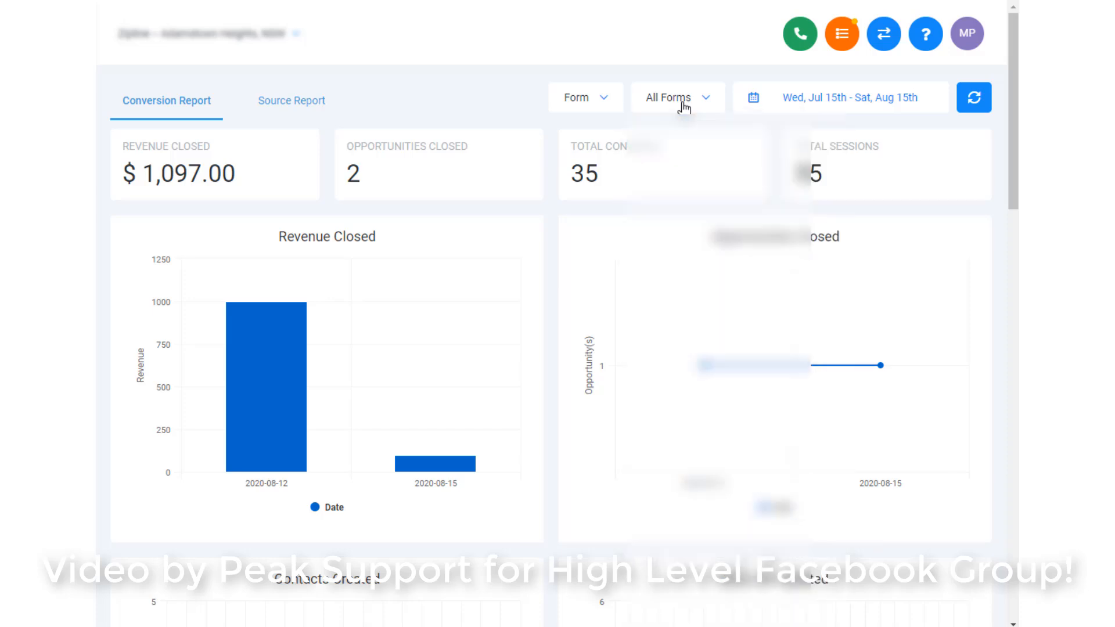
# Filter the conversion report by Calendar and review the charts for calendar conversions.
pyautogui.click(606, 105)
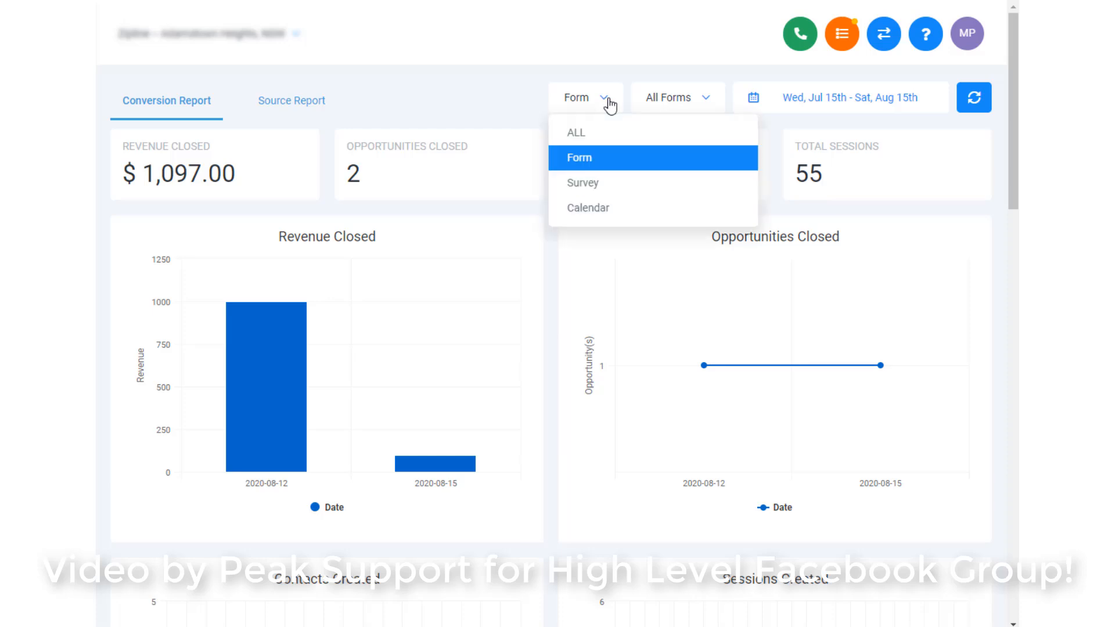
pyautogui.click(608, 208)
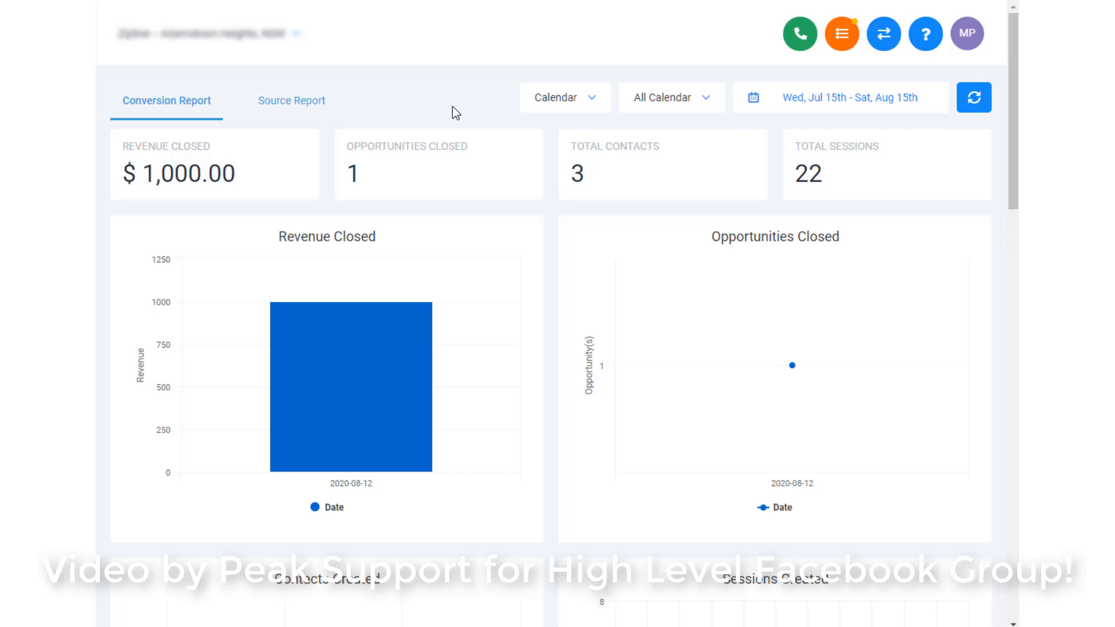
pyautogui.scroll(-4, 453, 107)
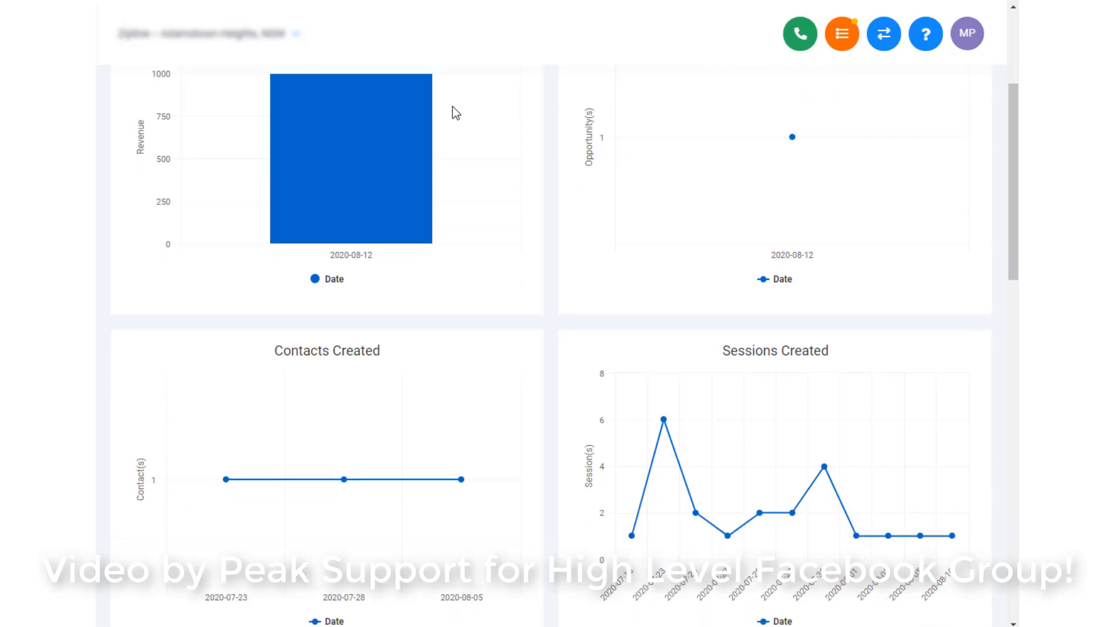
pyautogui.scroll(-1, 452, 107)
pyautogui.scroll(5, 452, 107)
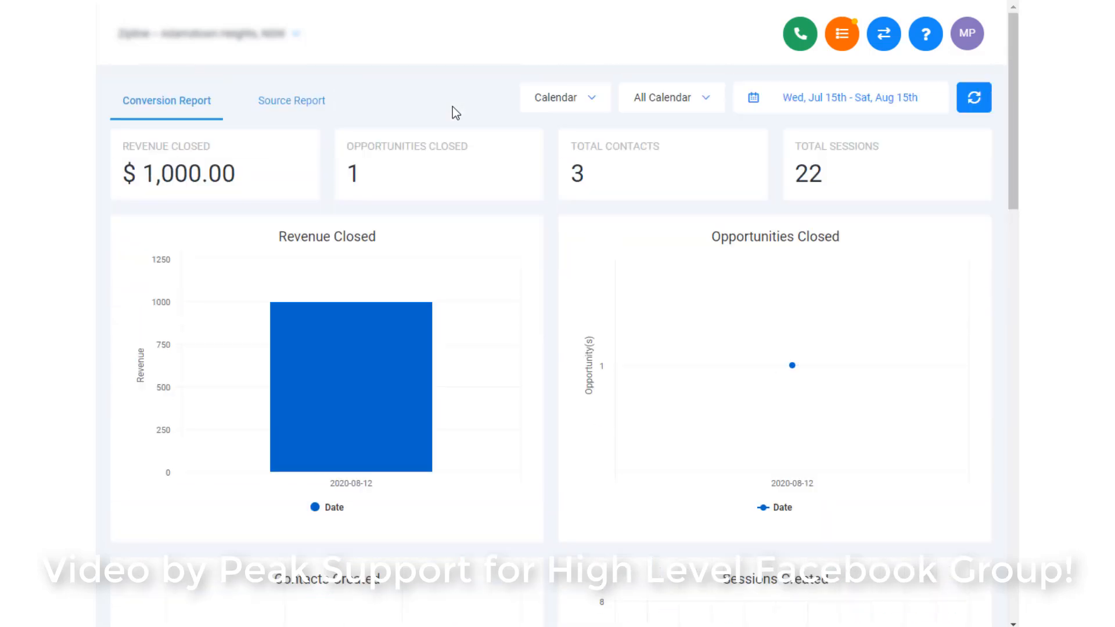
# Reset the conversion report filter to ALL and examine the opportunities, contacts and sessions charts by date and traffic source.
pyautogui.click(550, 107)
pyautogui.click(543, 130)
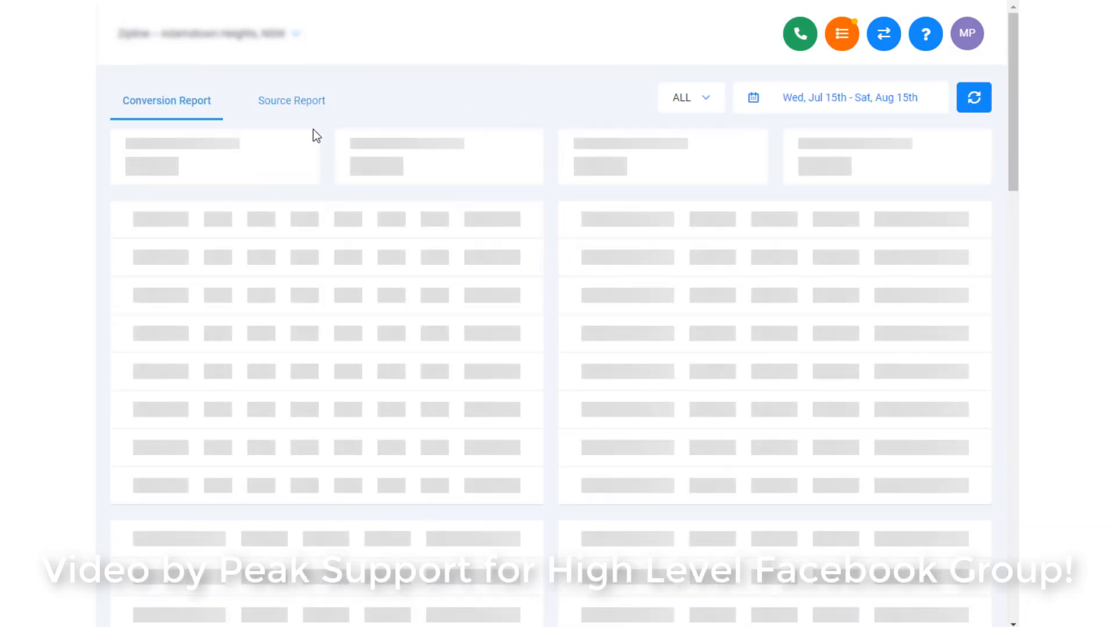
pyautogui.scroll(-5, 524, 273)
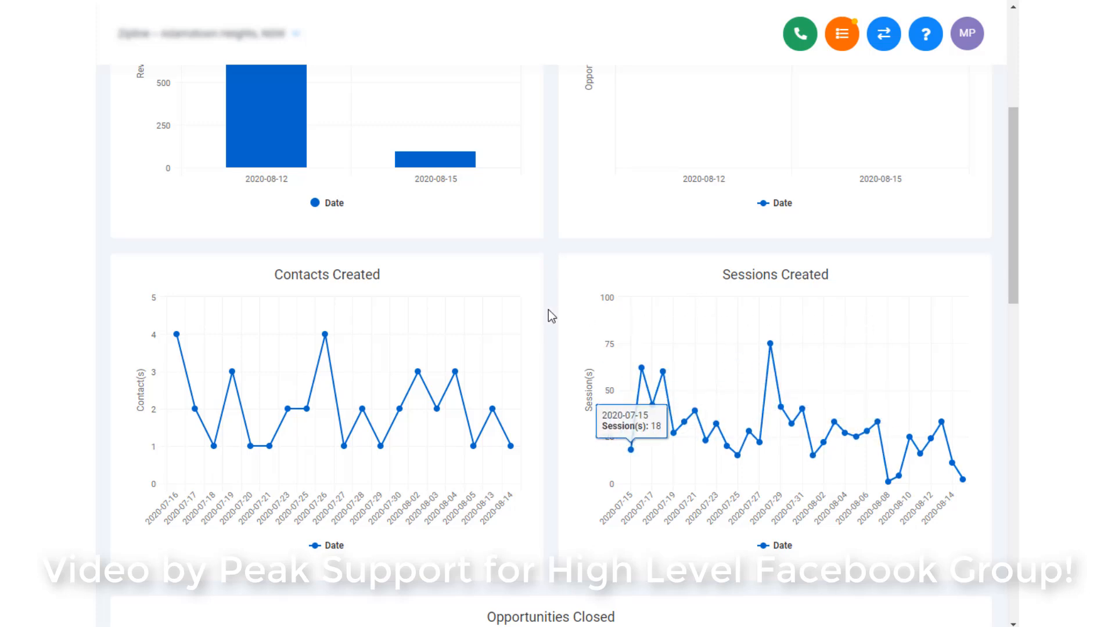
pyautogui.scroll(-5, 561, 297)
pyautogui.scroll(-1, 561, 297)
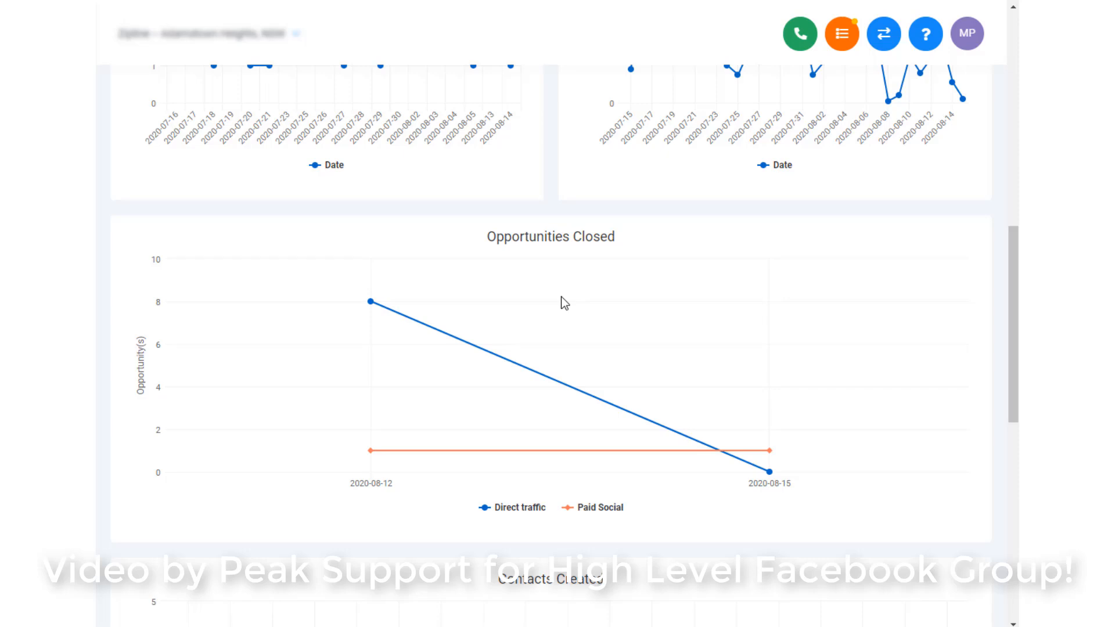
pyautogui.scroll(-6, 561, 298)
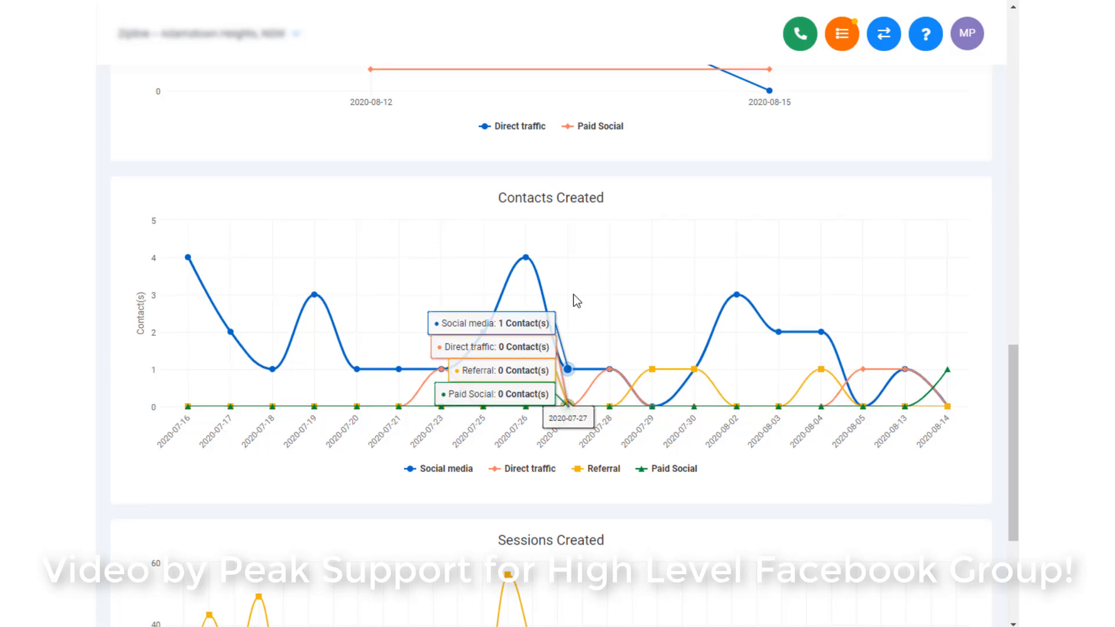
pyautogui.scroll(-4, 574, 295)
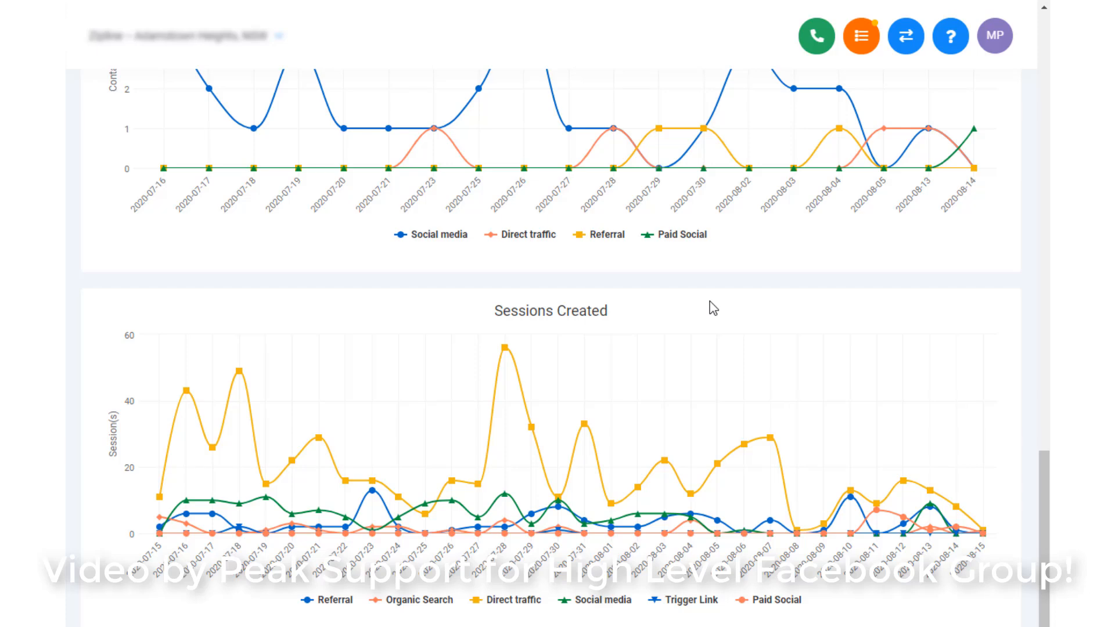
pyautogui.scroll(15, 714, 309)
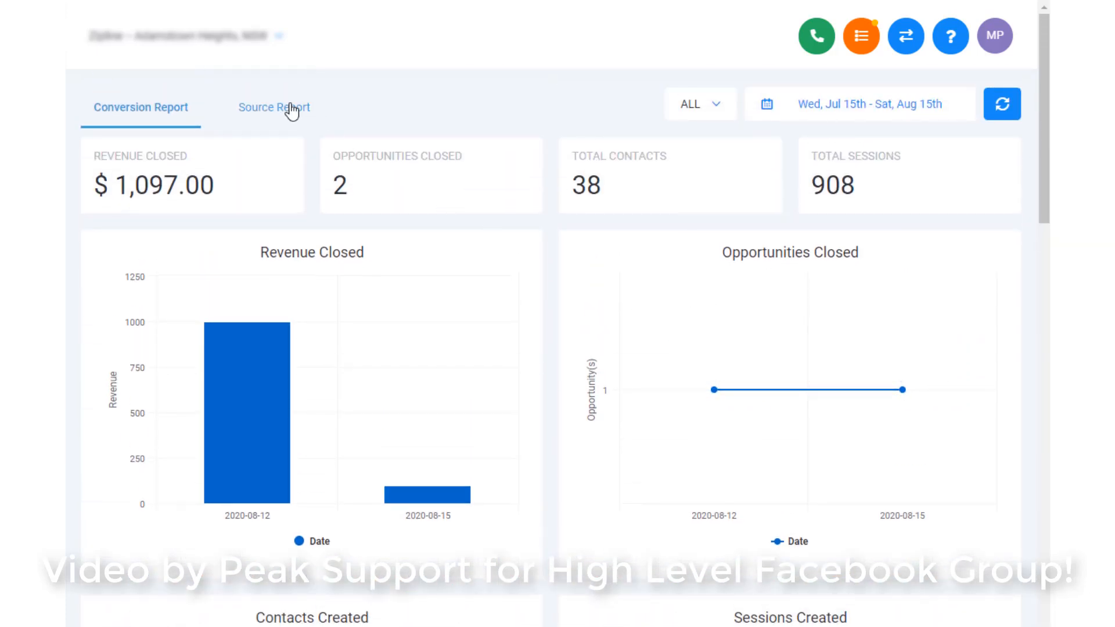
# Open the Source Report and review the campaign counts and the UTM columns of the session events.
pyautogui.click(292, 112)
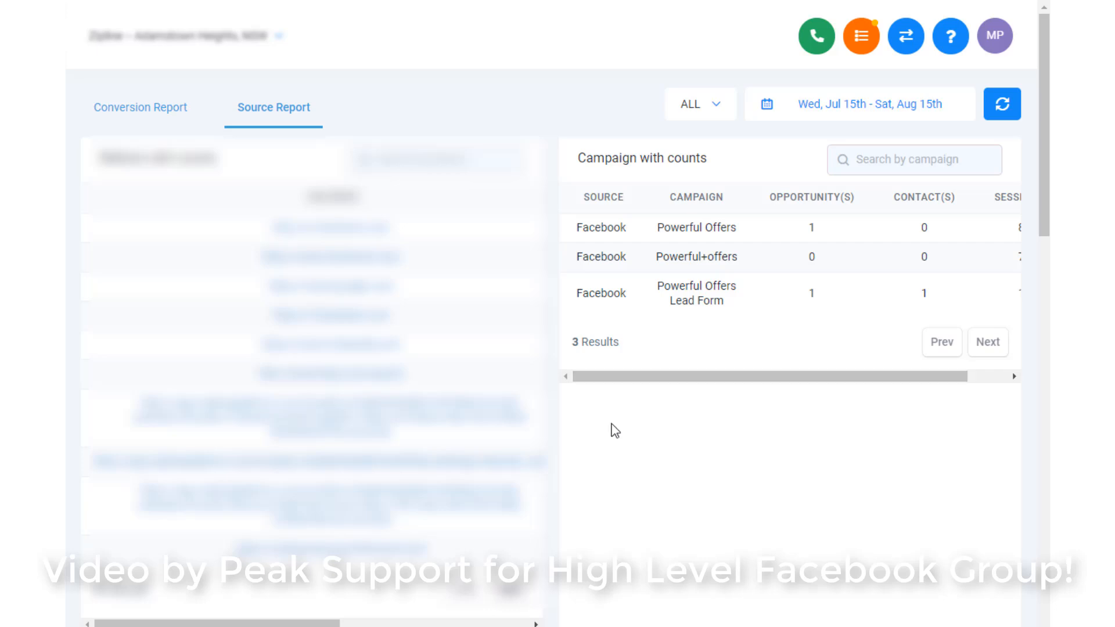
pyautogui.scroll(-8, 628, 438)
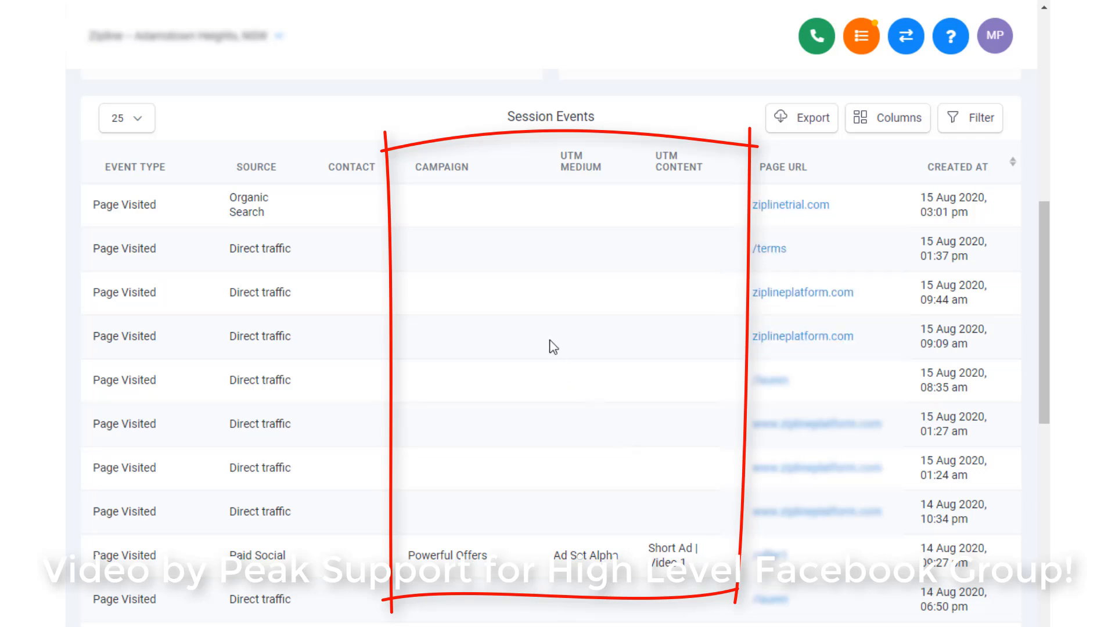
pyautogui.scroll(-4, 550, 346)
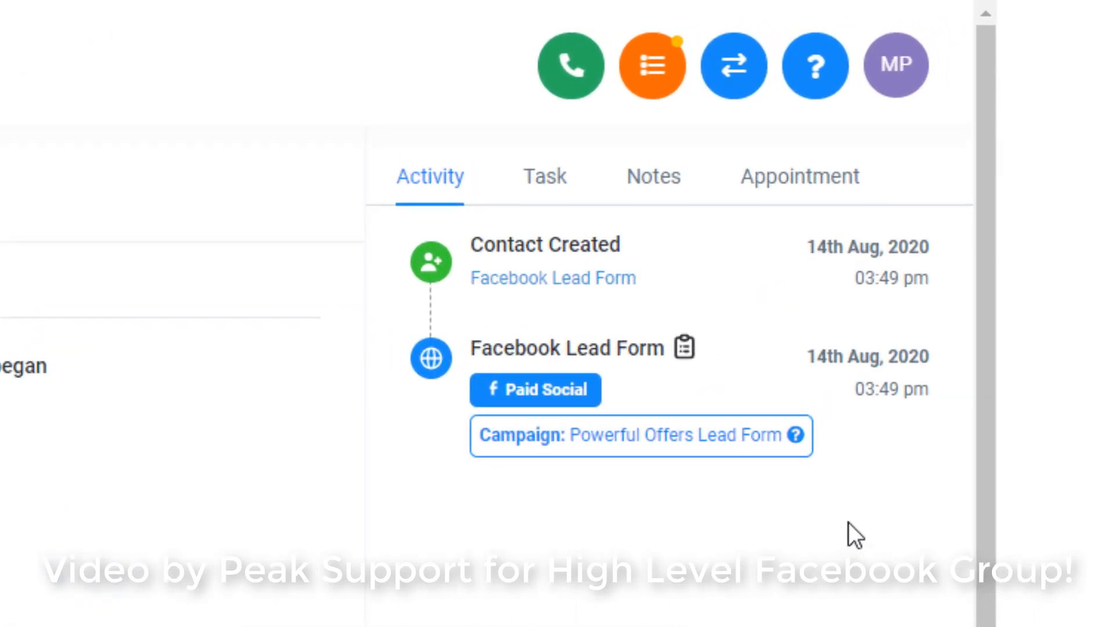
# View the lead form campaign details in the contact's activity and open the won Facebook form lead's opportunity.
pyautogui.moveTo(796, 433)
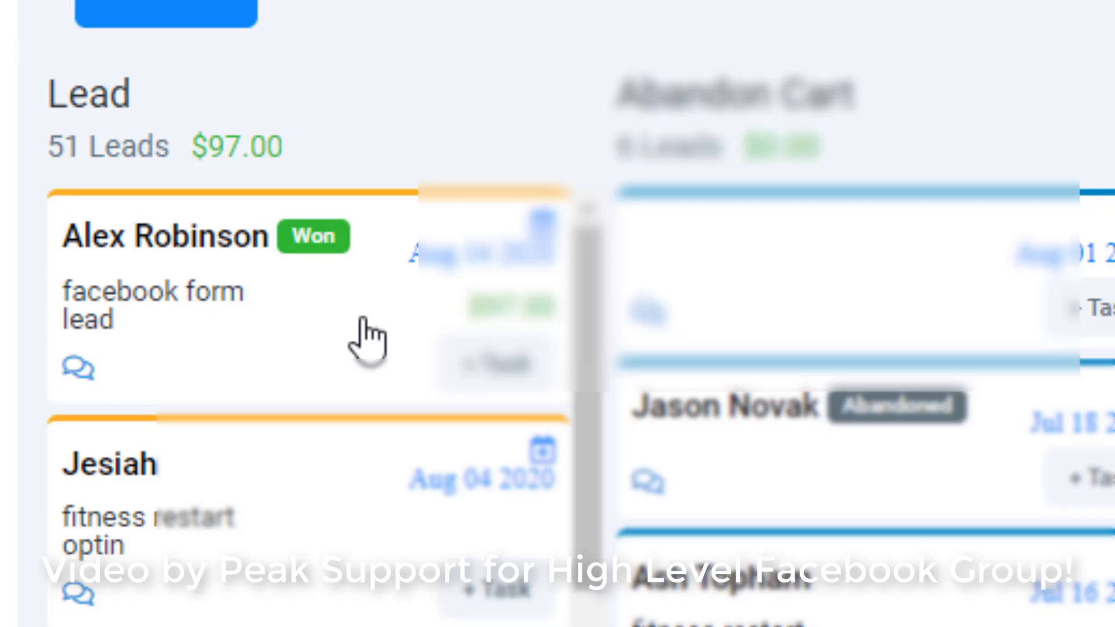
pyautogui.click(395, 343)
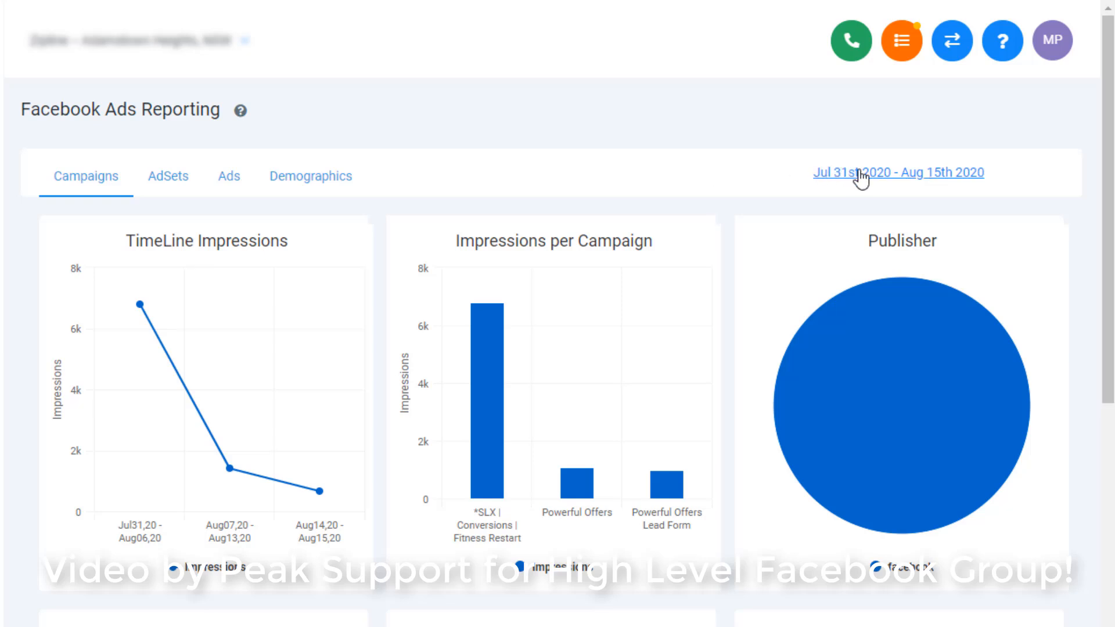
# View the date range options of the Facebook Ads report and review its campaign charts, metrics and table.
pyautogui.click(889, 175)
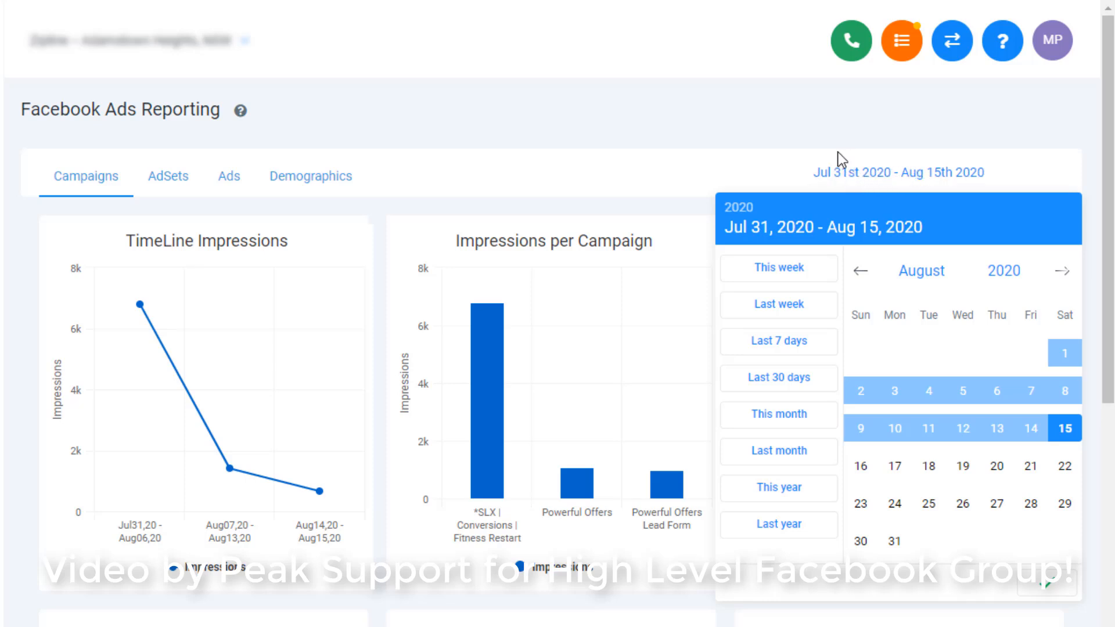
pyautogui.click(717, 149)
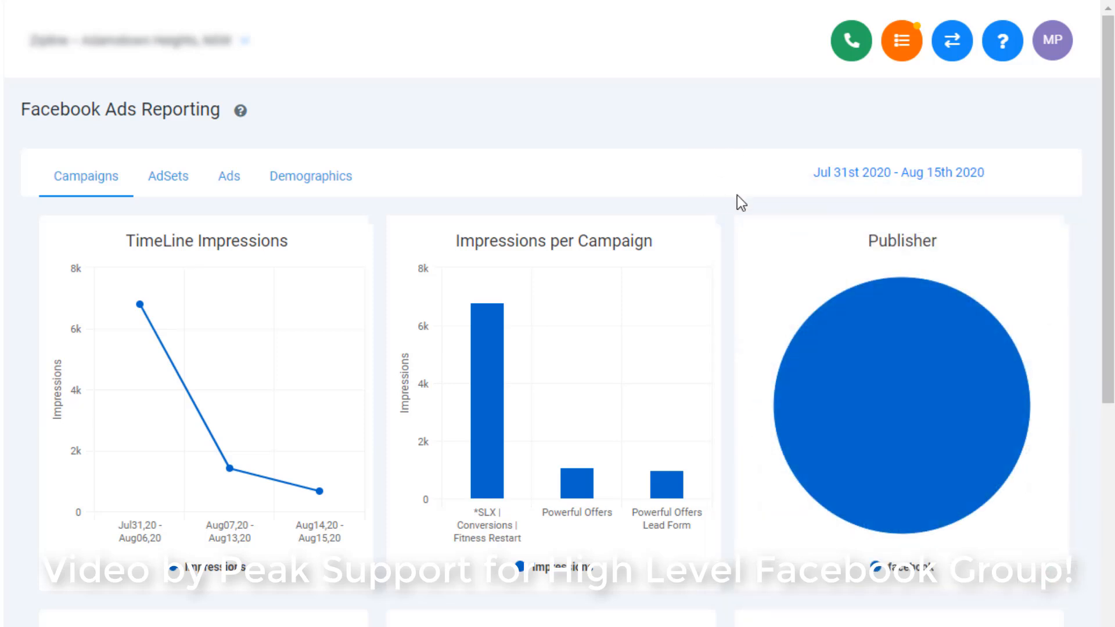
pyautogui.scroll(-10, 737, 195)
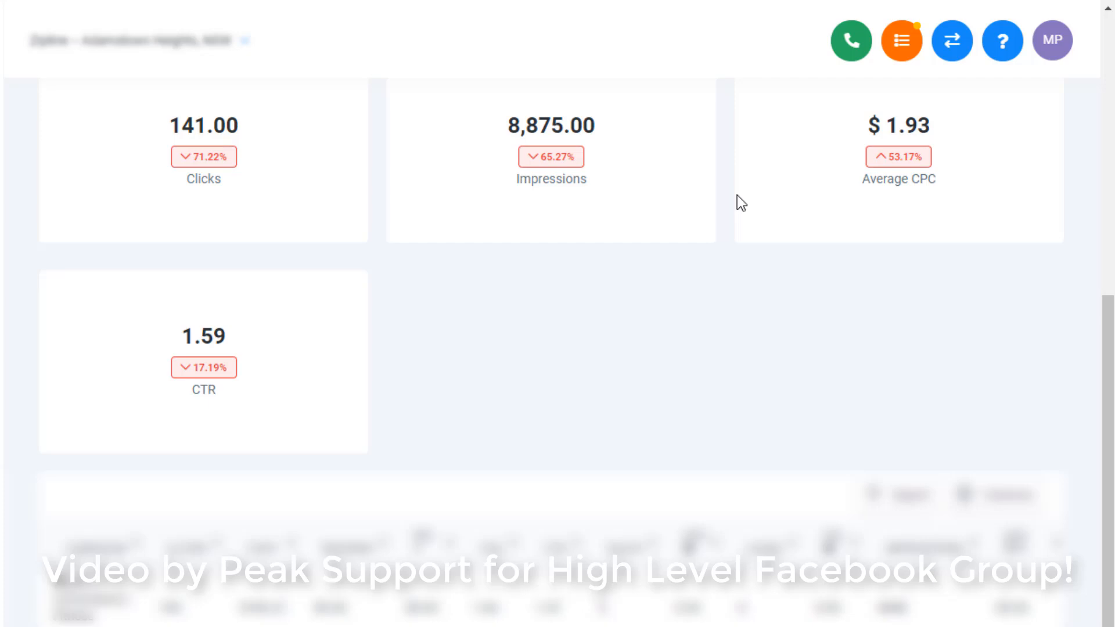
pyautogui.scroll(-2, 737, 196)
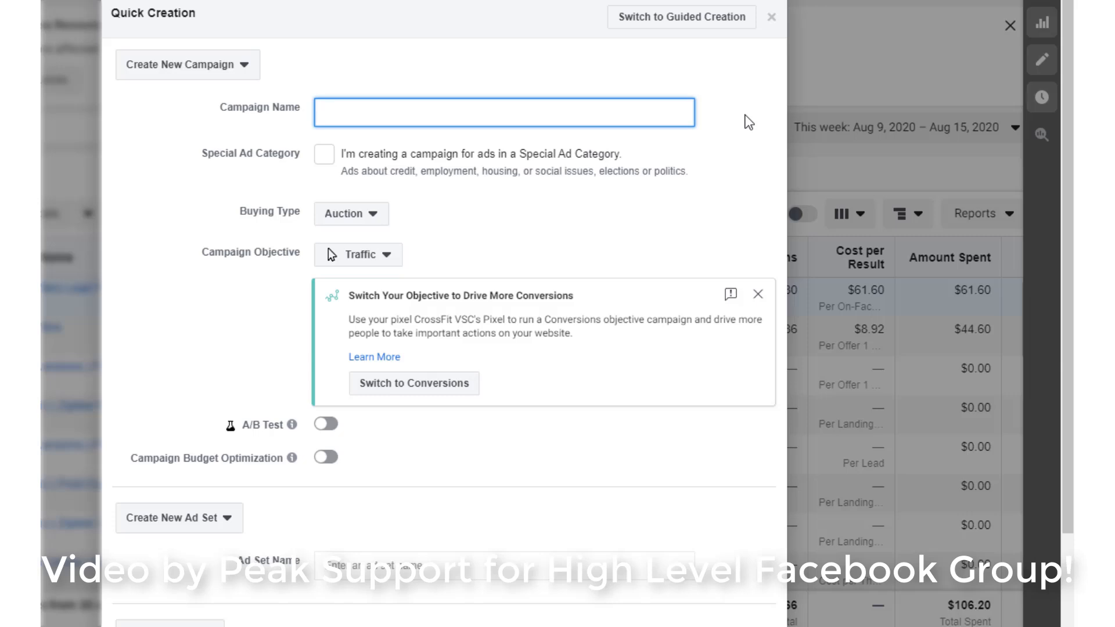
# In Facebook Ads Manager, name the new campaign Example Lead Form Campaign and set its objective to Lead generation.
pyautogui.write('Example Lead Form Camp')
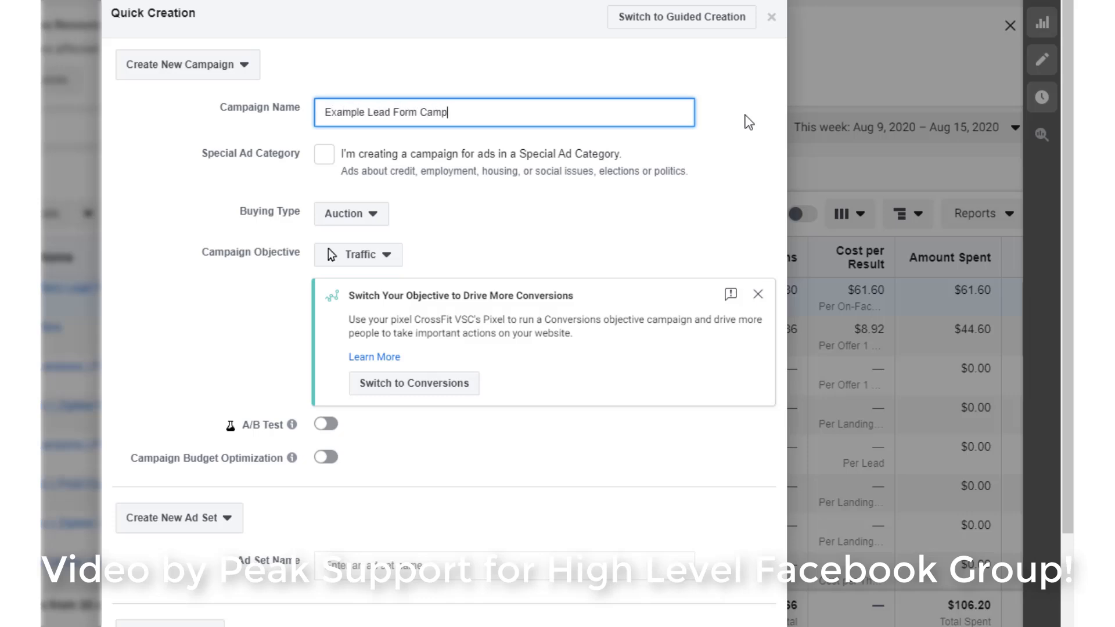
pyautogui.write('aign')
pyautogui.click(388, 257)
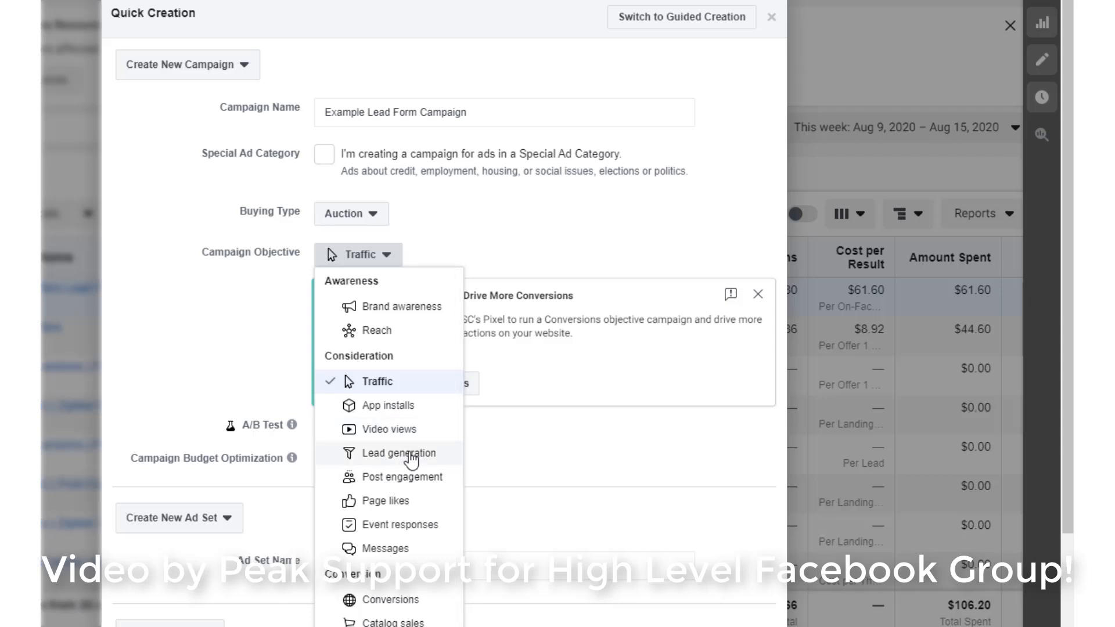
pyautogui.click(411, 458)
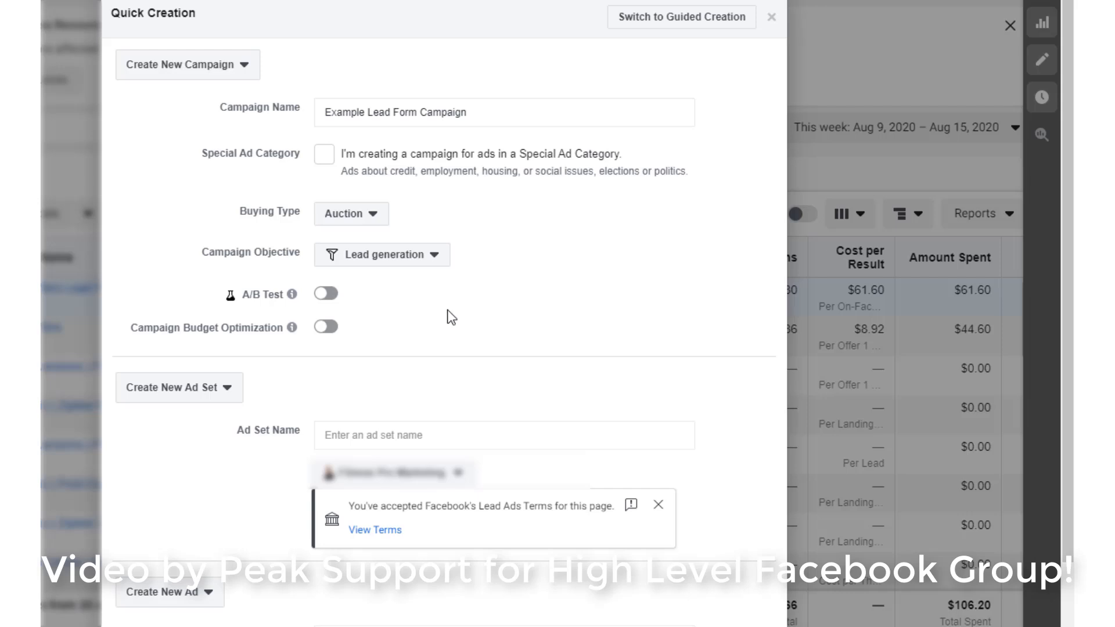
# Enable Campaign Budget Optimization and set the campaign's daily budget to $50.
pyautogui.click(333, 332)
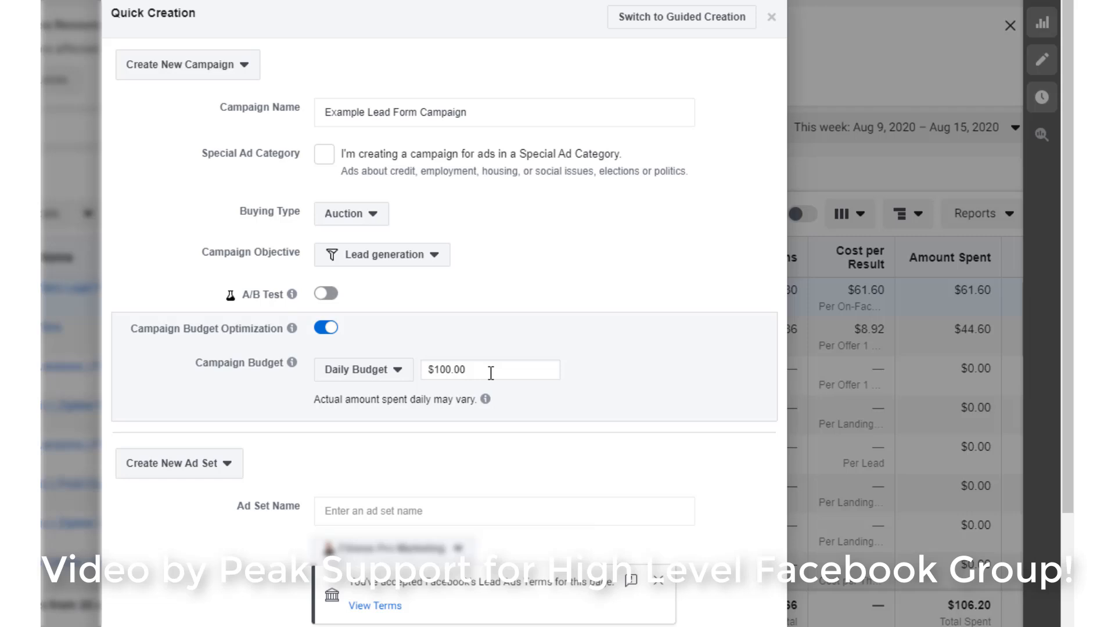
pyautogui.click(491, 373)
pyautogui.hotkey('ctrl', 'a')
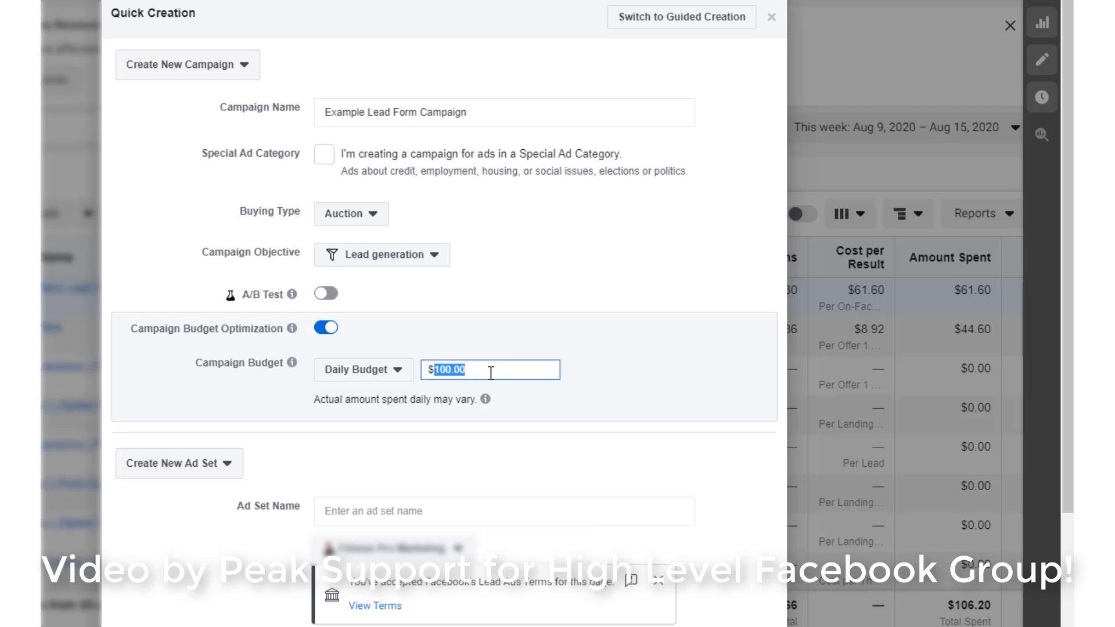
pyautogui.write('$50')
pyautogui.click(593, 344)
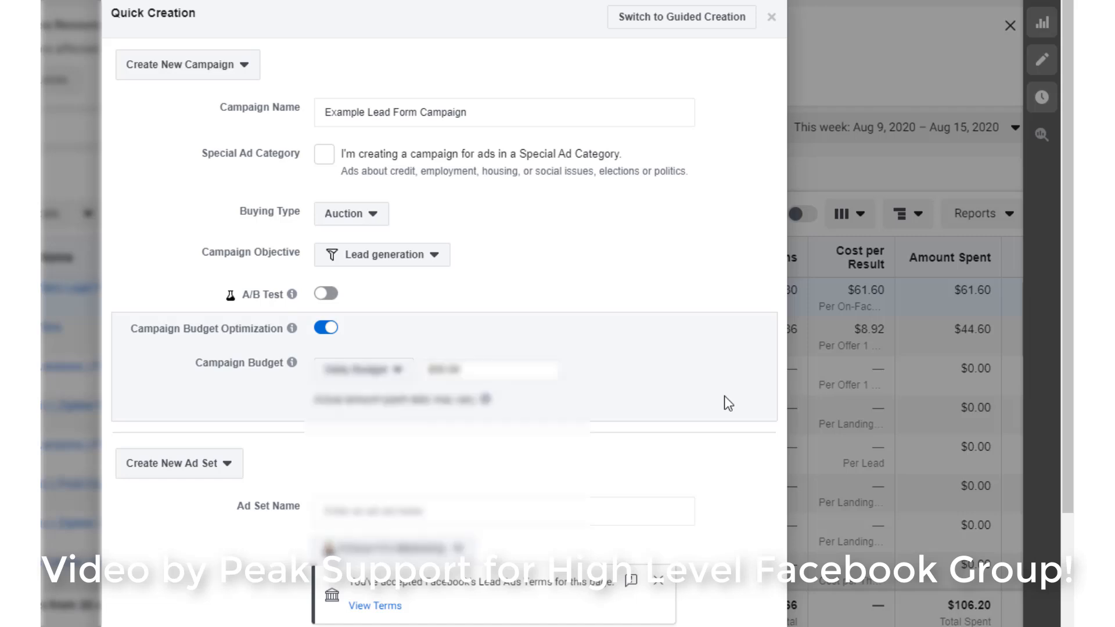
# Save the new campaign to draft and turn Example Lead Form Campaign off in the campaign list.
pyautogui.scroll(-3, 726, 427)
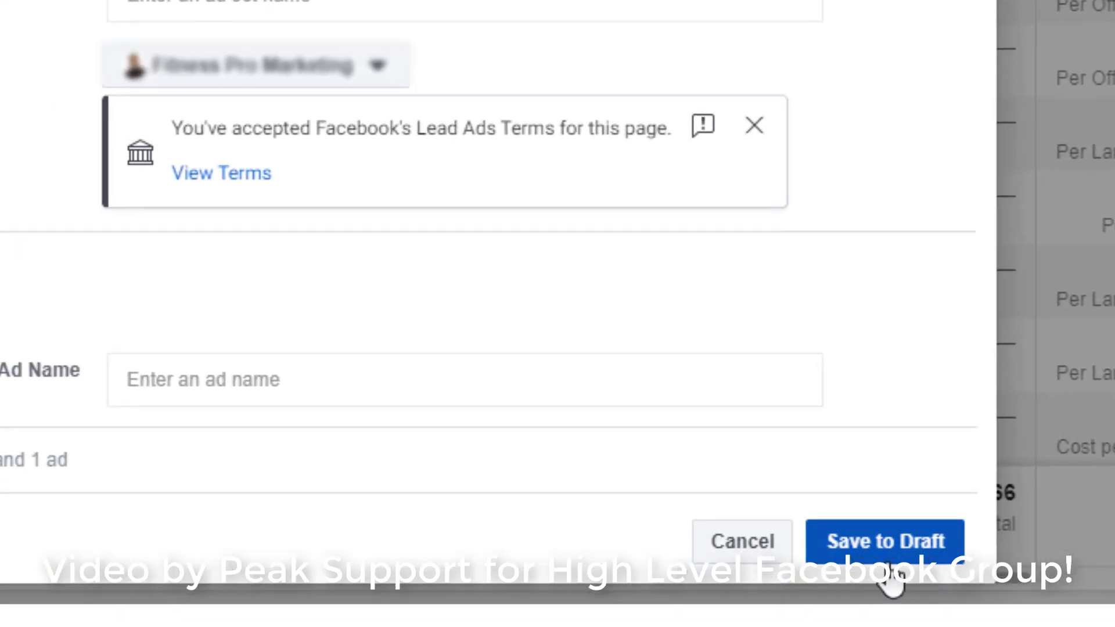
pyautogui.click(736, 624)
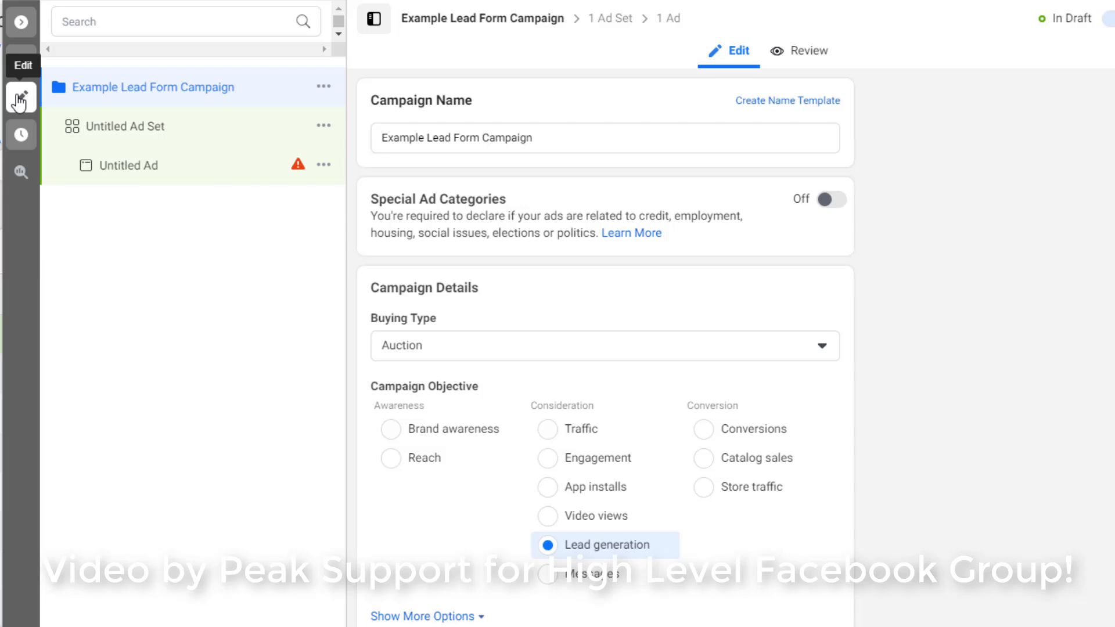
pyautogui.click(19, 103)
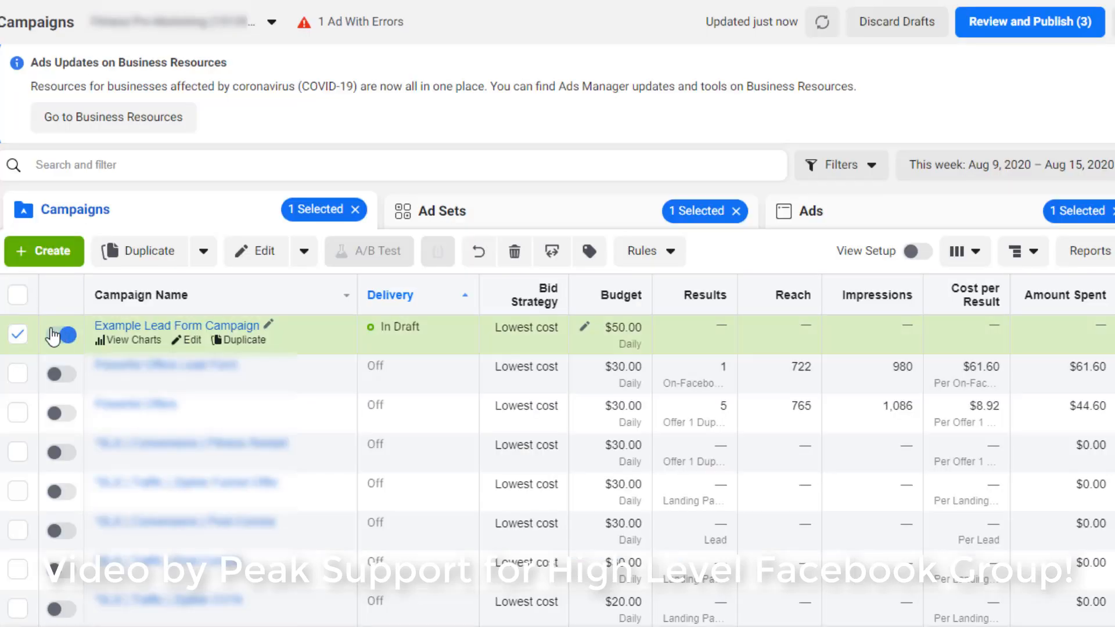
pyautogui.click(61, 335)
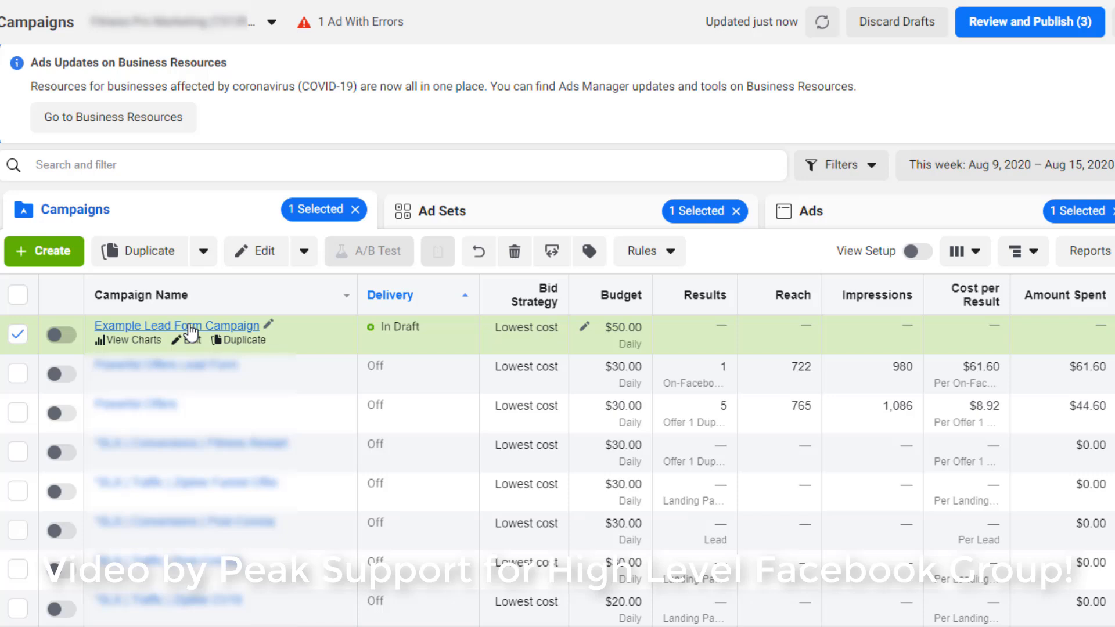
# Open the untitled ad set of Example Lead Form Campaign for editing.
pyautogui.click(192, 332)
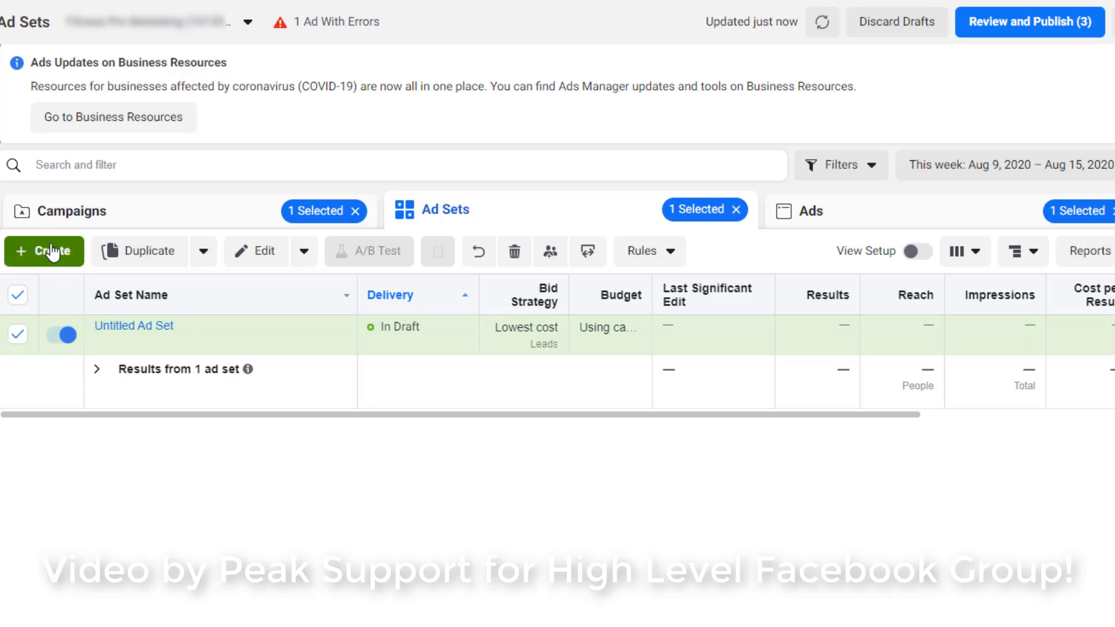
pyautogui.click(150, 329)
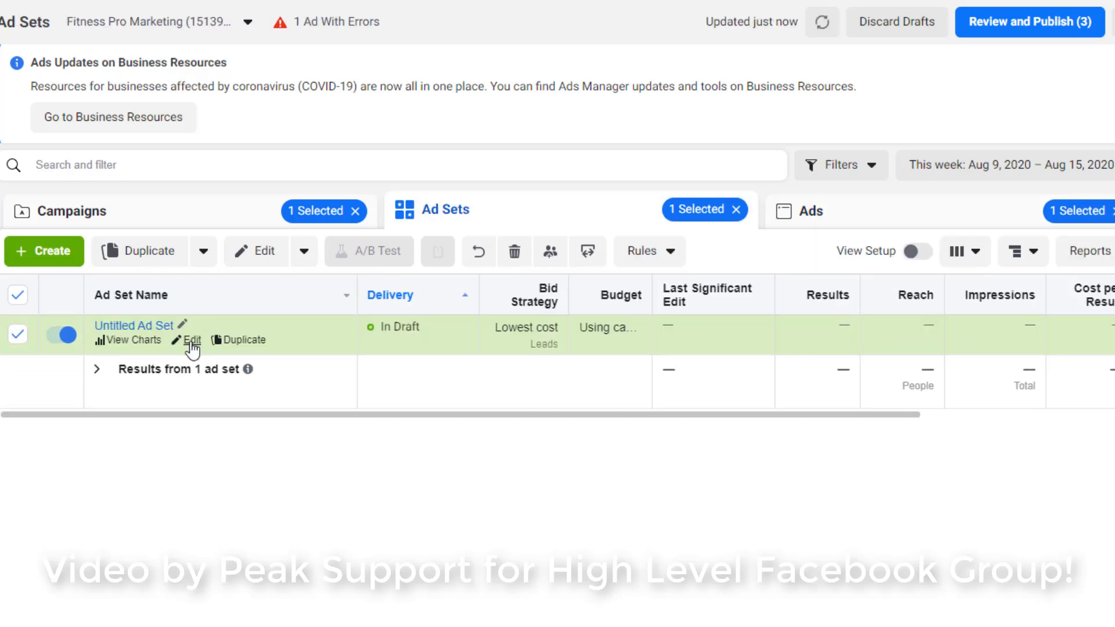
pyautogui.click(189, 339)
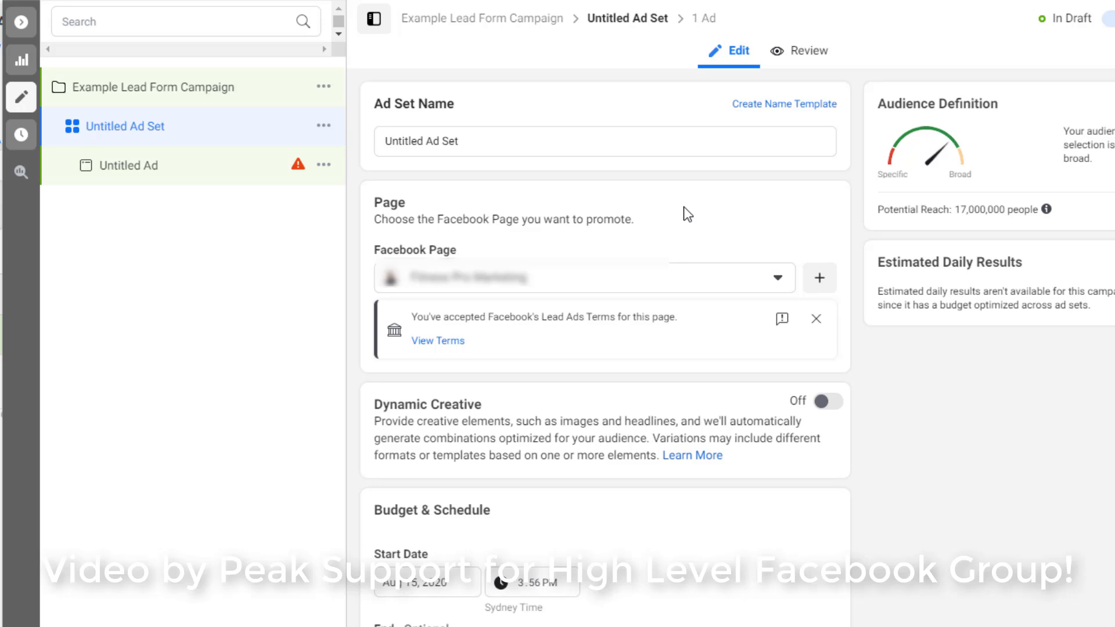
# Review the untitled ad set's creative, schedule, audience, placement and optimization settings.
pyautogui.scroll(-4, 685, 212)
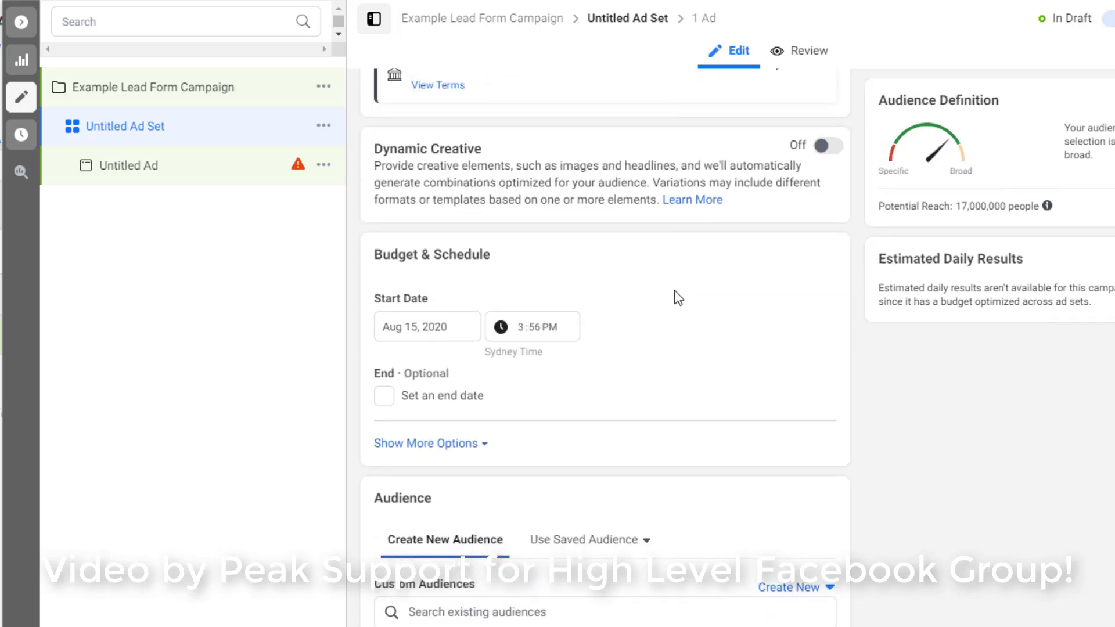
pyautogui.scroll(-3, 678, 297)
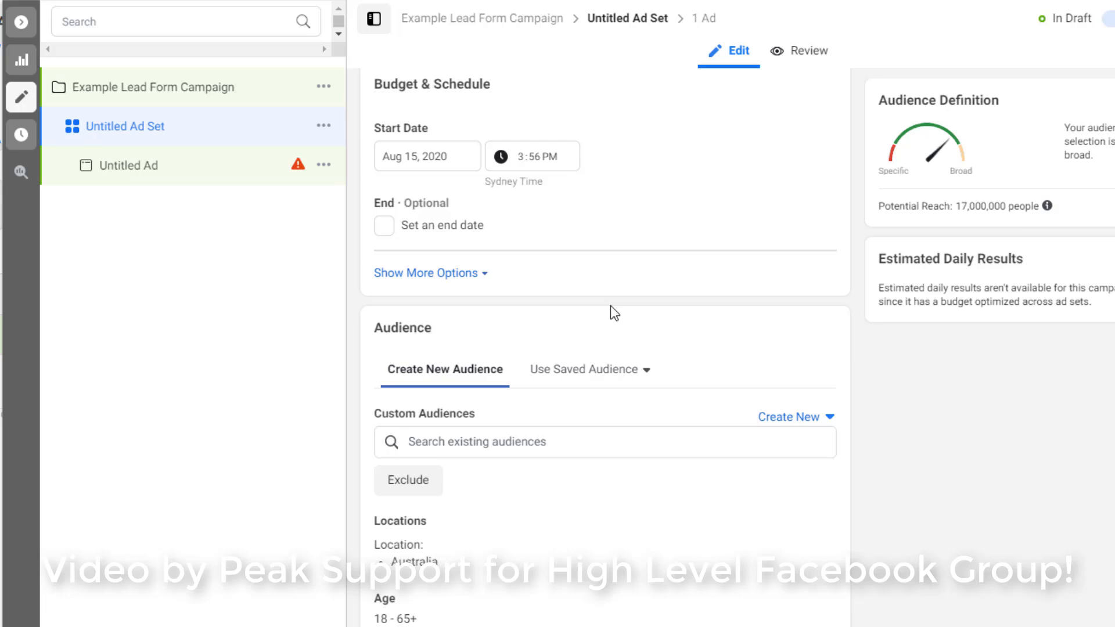
pyautogui.scroll(-4, 611, 313)
pyautogui.scroll(-7, 610, 306)
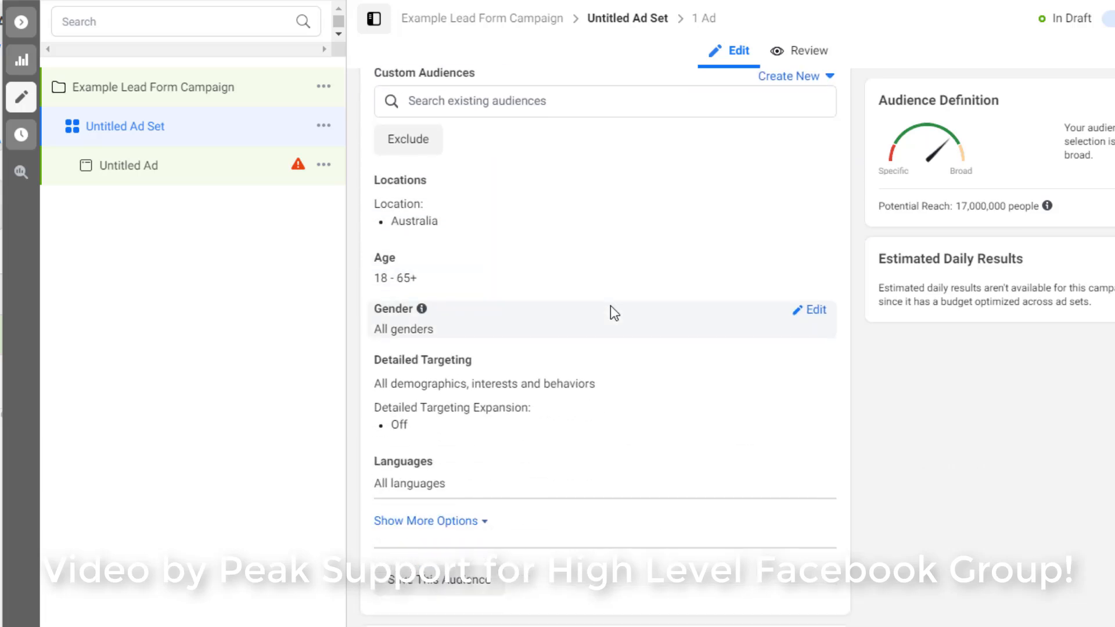
pyautogui.scroll(-2, 615, 310)
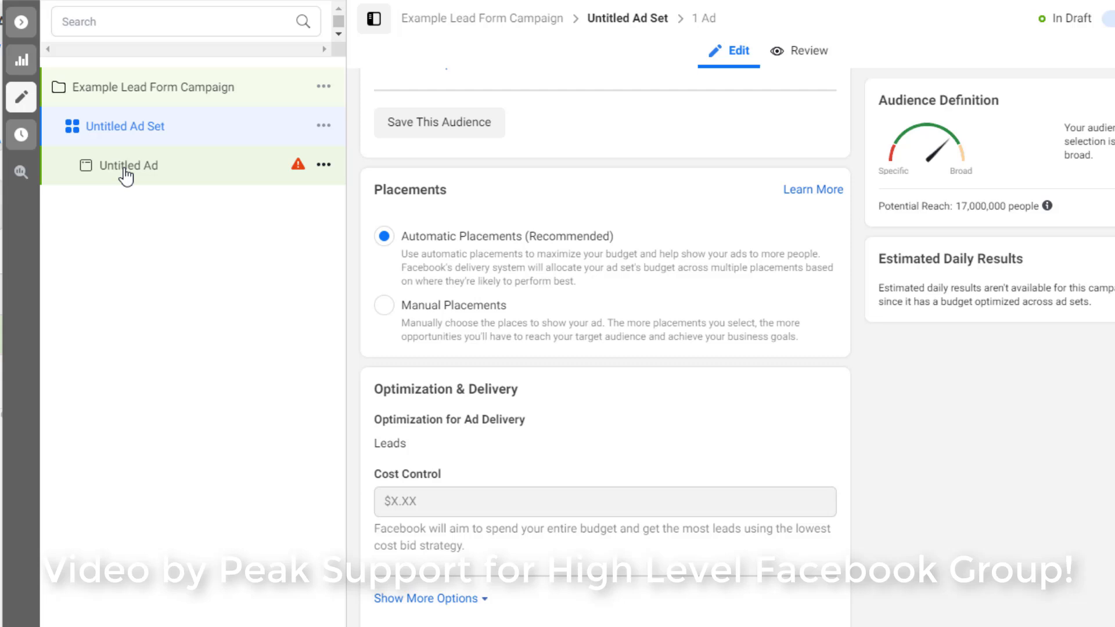
# Leave the ad set editor and delete the untitled ad inside the untitled ad set.
pyautogui.click(28, 104)
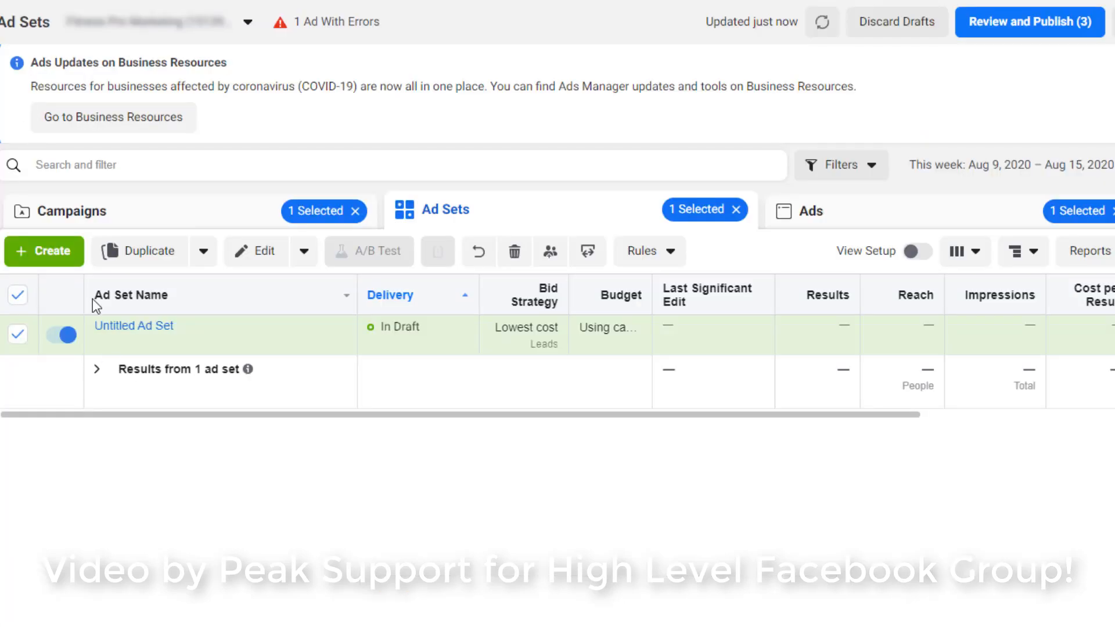
pyautogui.click(145, 331)
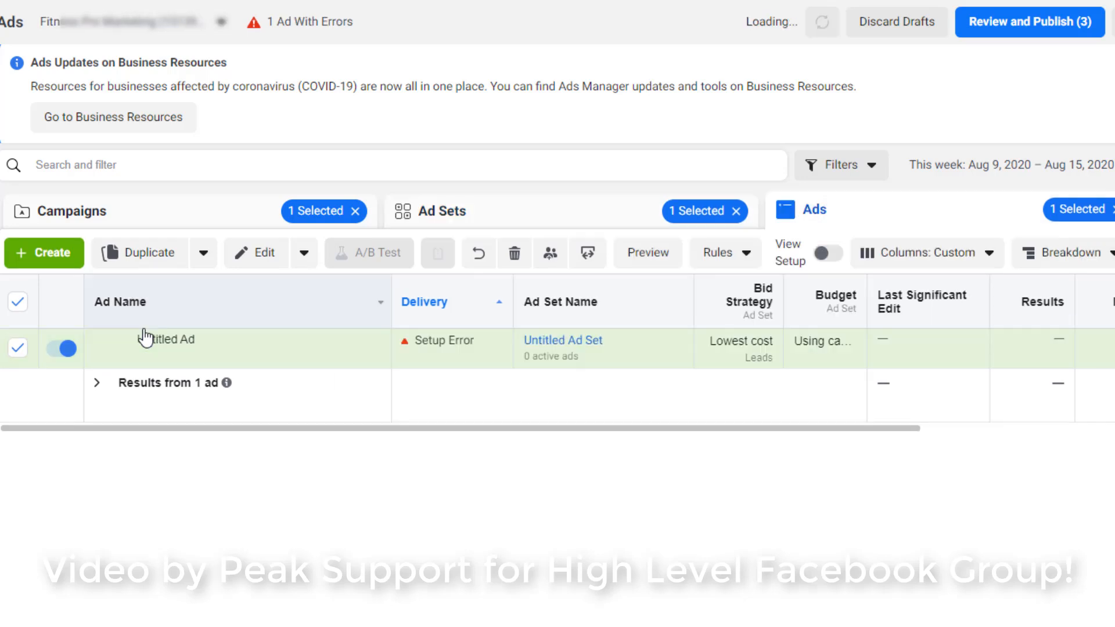
pyautogui.click(18, 348)
pyautogui.click(18, 348)
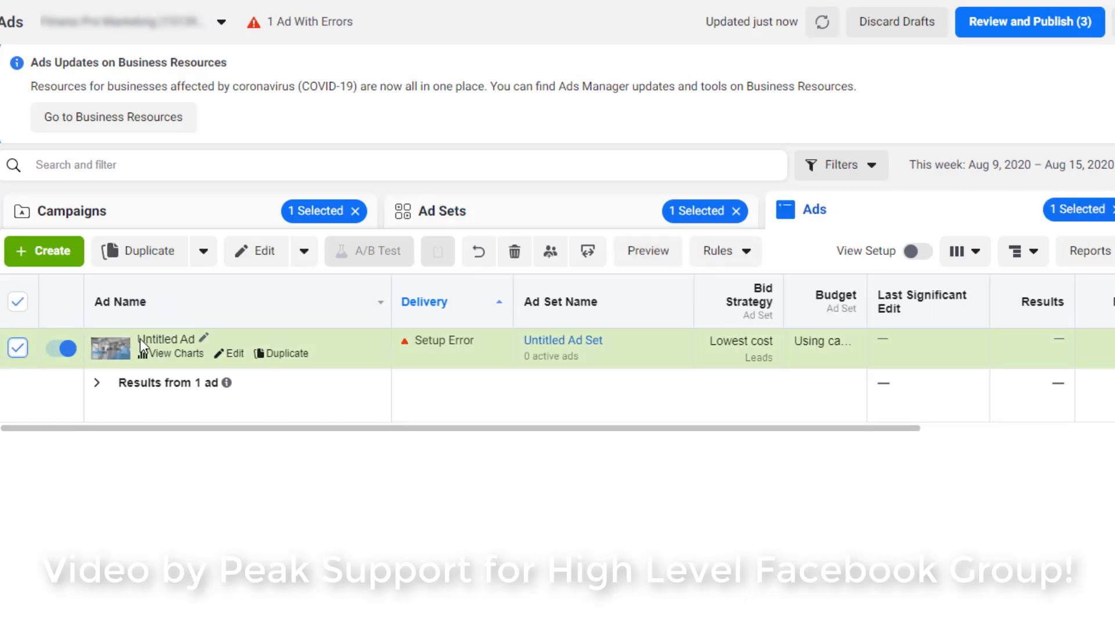
pyautogui.click(514, 251)
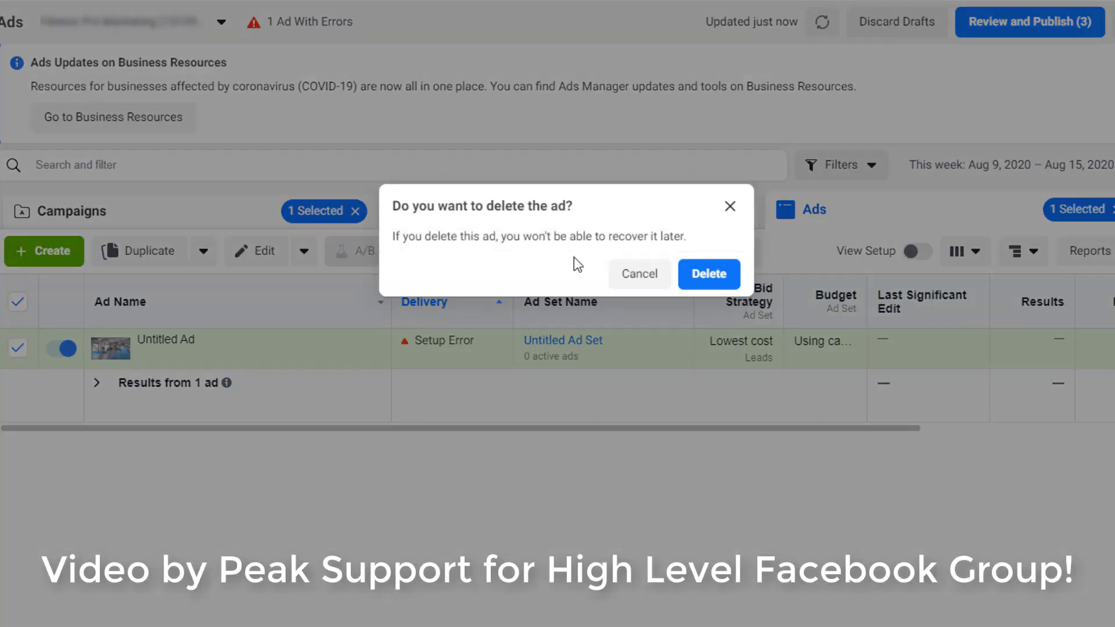
pyautogui.click(702, 276)
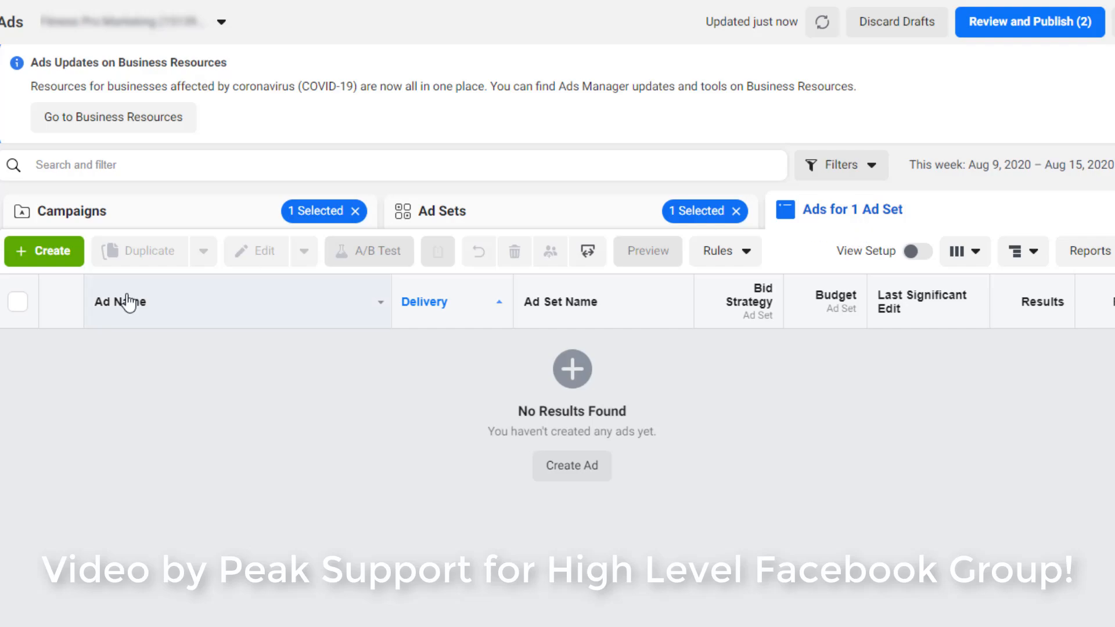
# Create a new ad named Example Ad in the existing campaign and untitled ad set, saving it to draft.
pyautogui.click(51, 251)
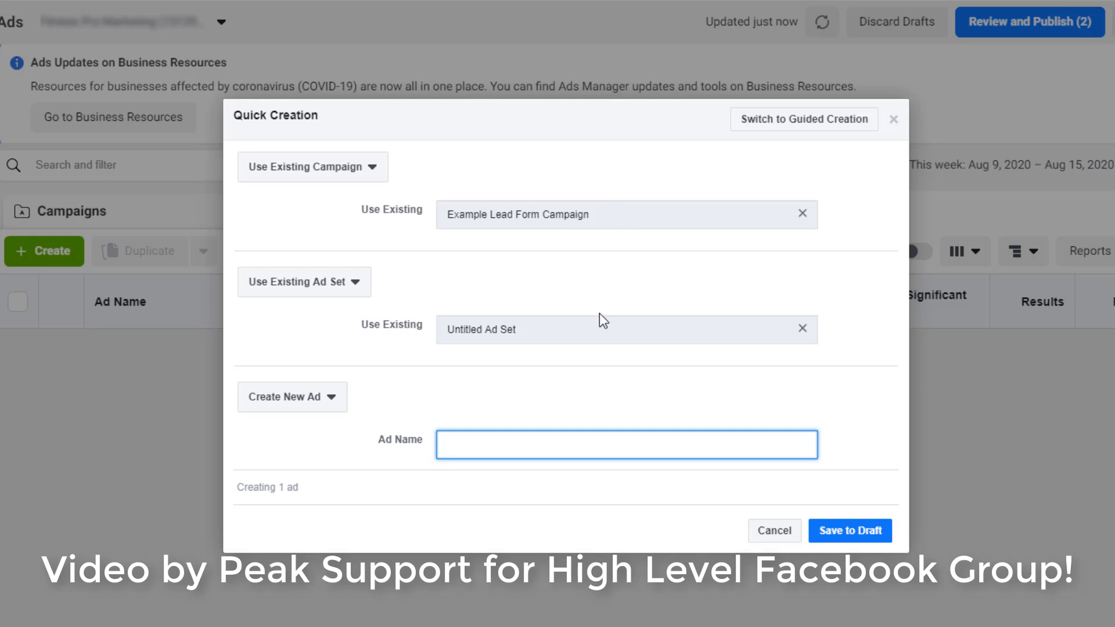
pyautogui.write('E')
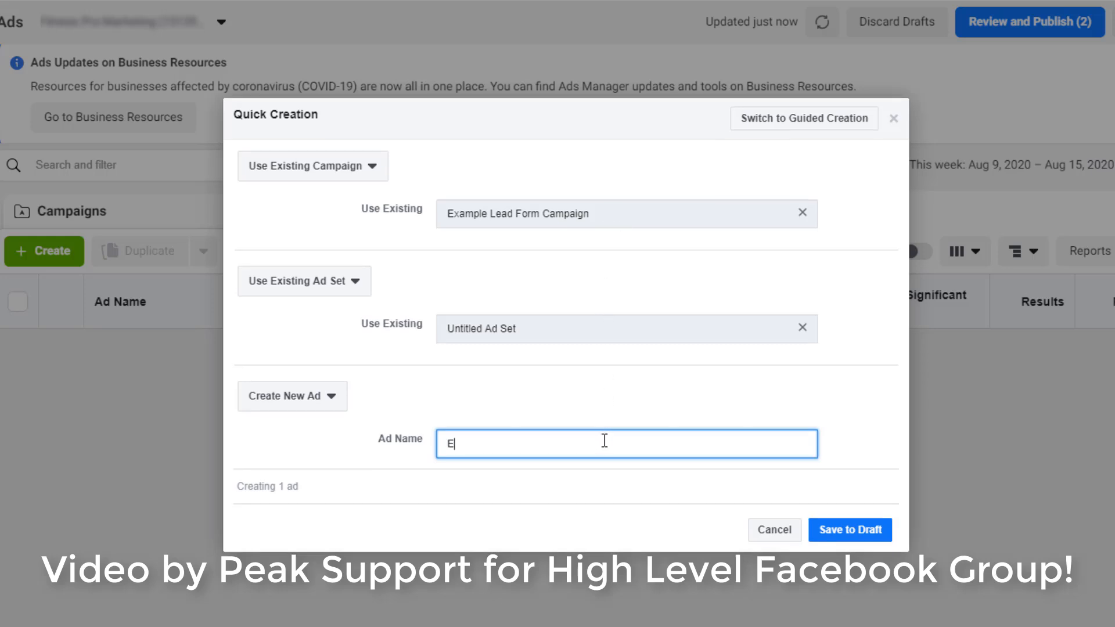
pyautogui.write('xample Ad')
pyautogui.click(870, 534)
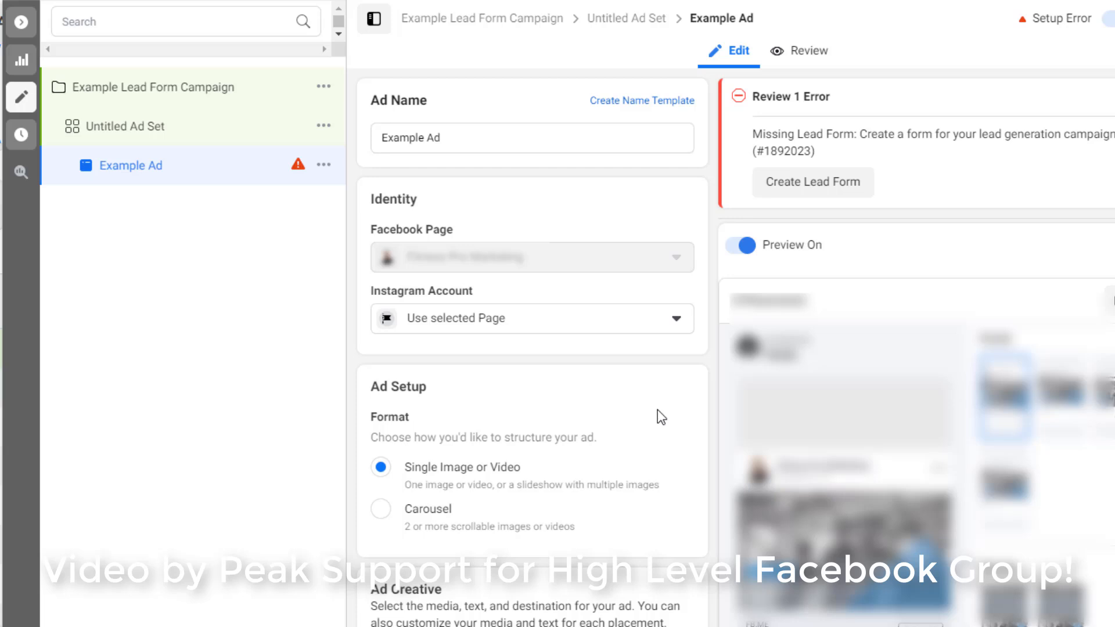
# Create a new lead form for Example Ad's instant form and name it Example Lead Form.
pyautogui.scroll(-3, 657, 410)
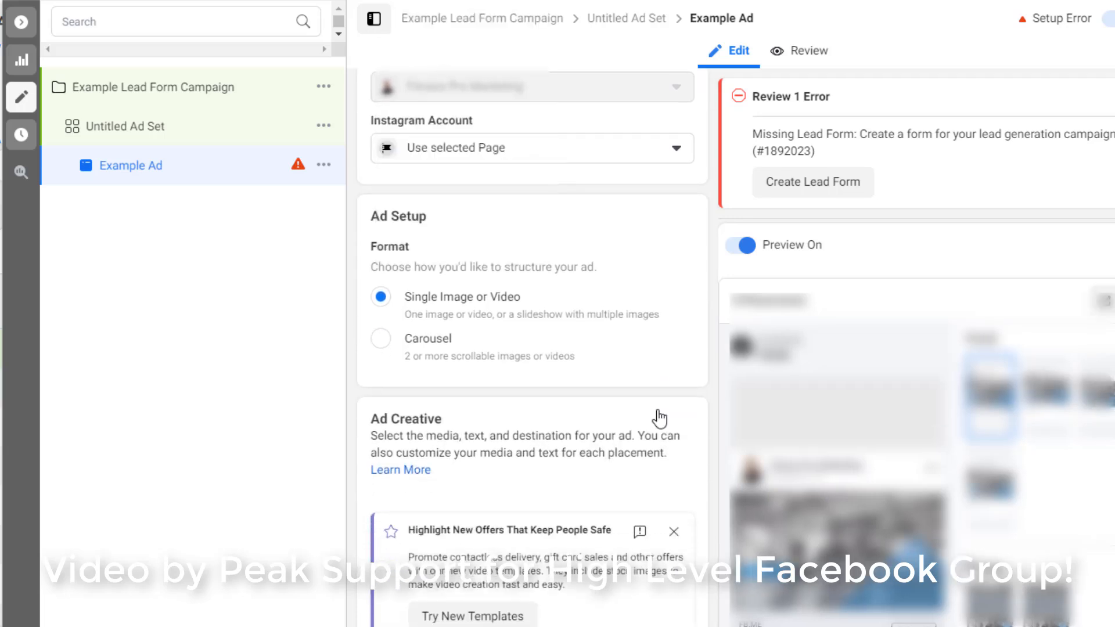
pyautogui.scroll(-5, 659, 355)
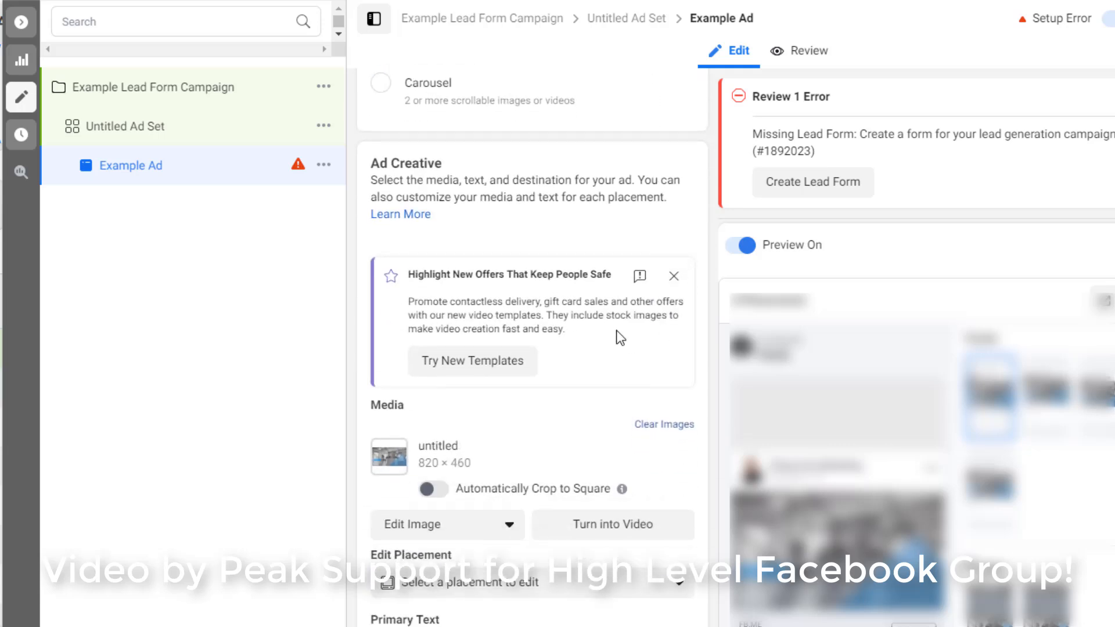
pyautogui.scroll(-2, 619, 337)
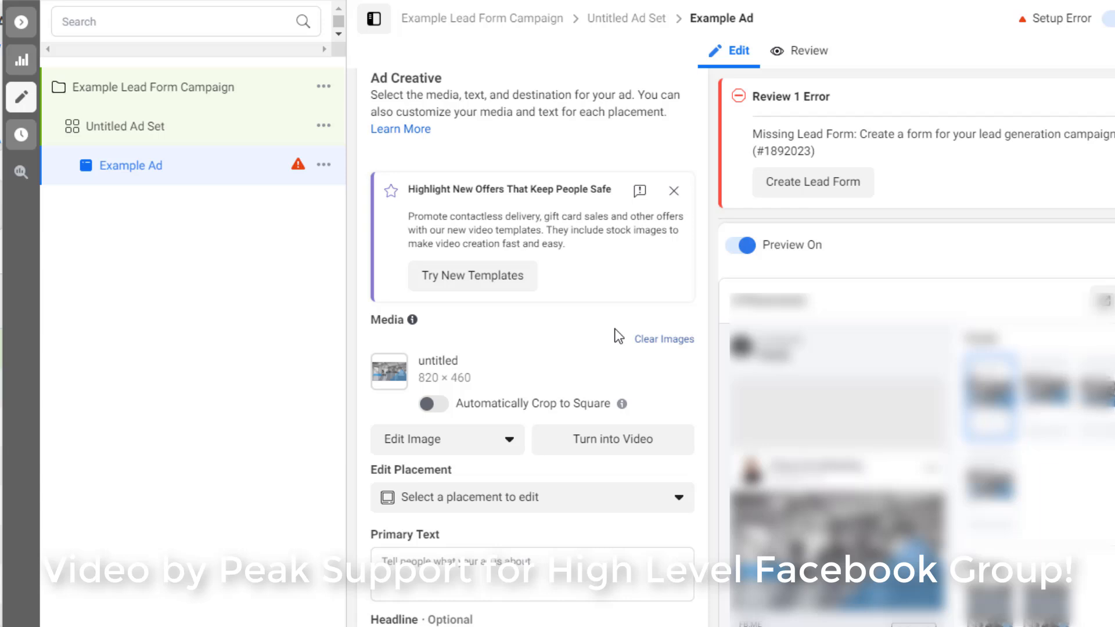
pyautogui.scroll(-5, 616, 331)
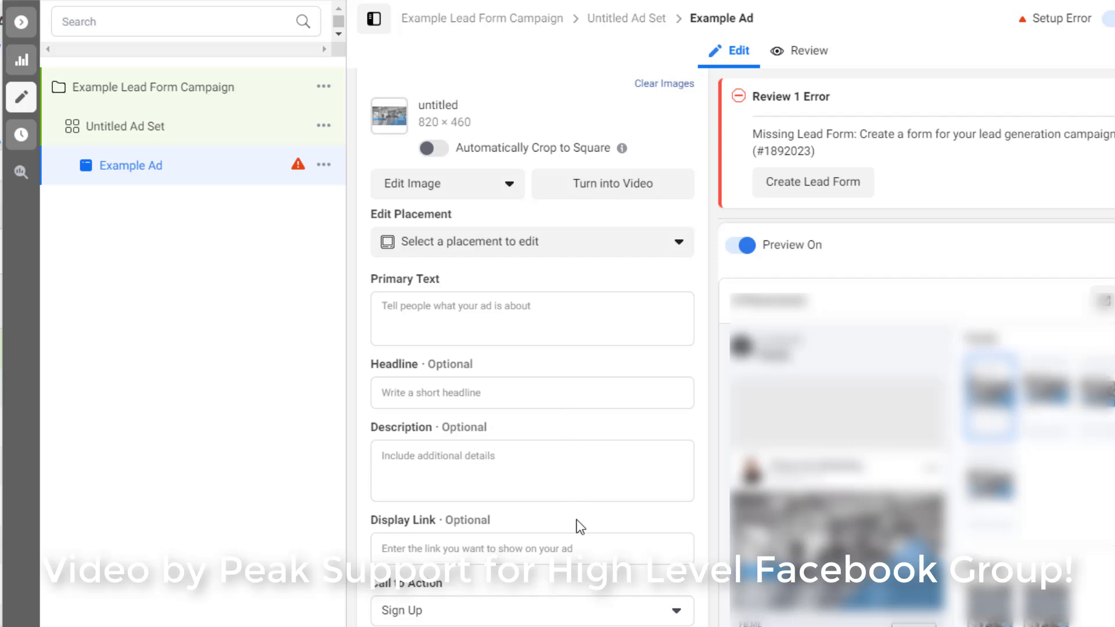
pyautogui.scroll(-2, 581, 529)
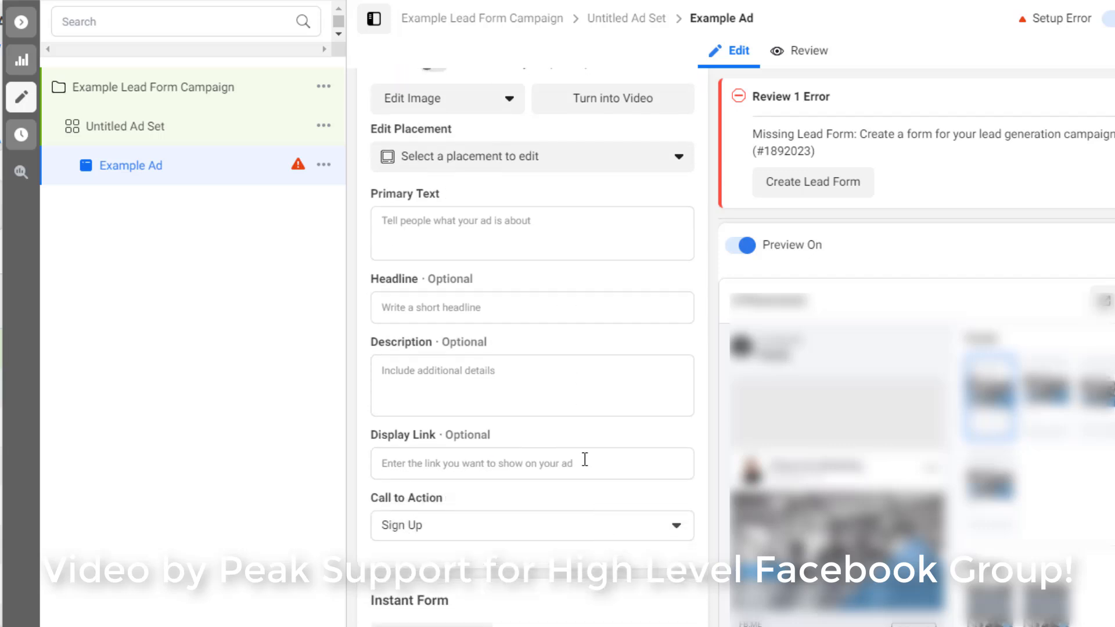
pyautogui.scroll(-4, 585, 458)
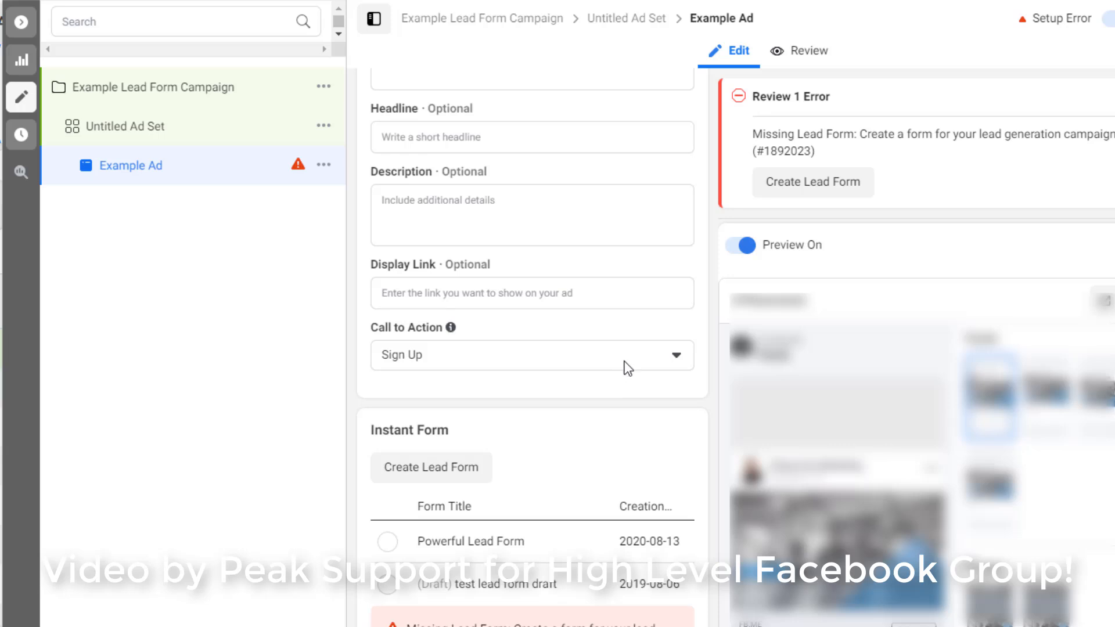
pyautogui.scroll(-2, 623, 401)
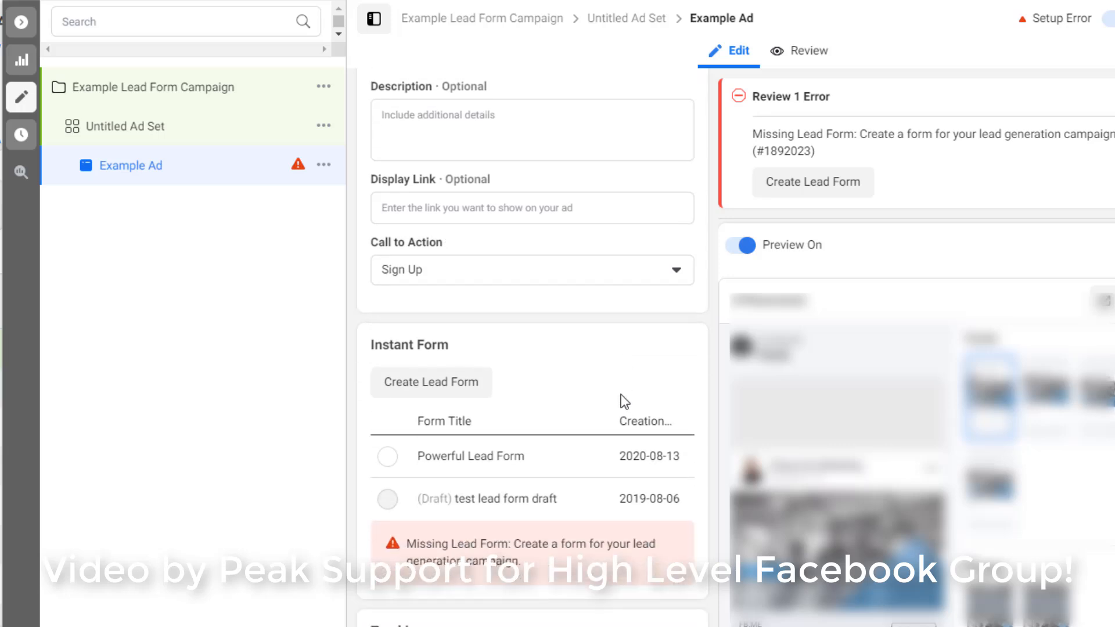
pyautogui.click(467, 391)
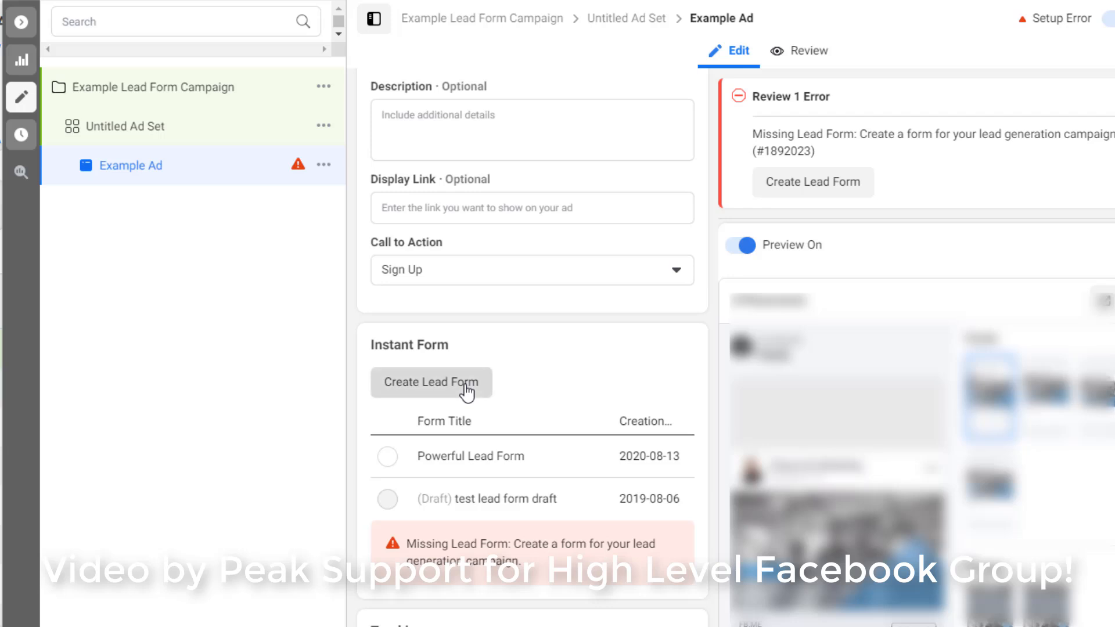
pyautogui.tripleClick(290, 162)
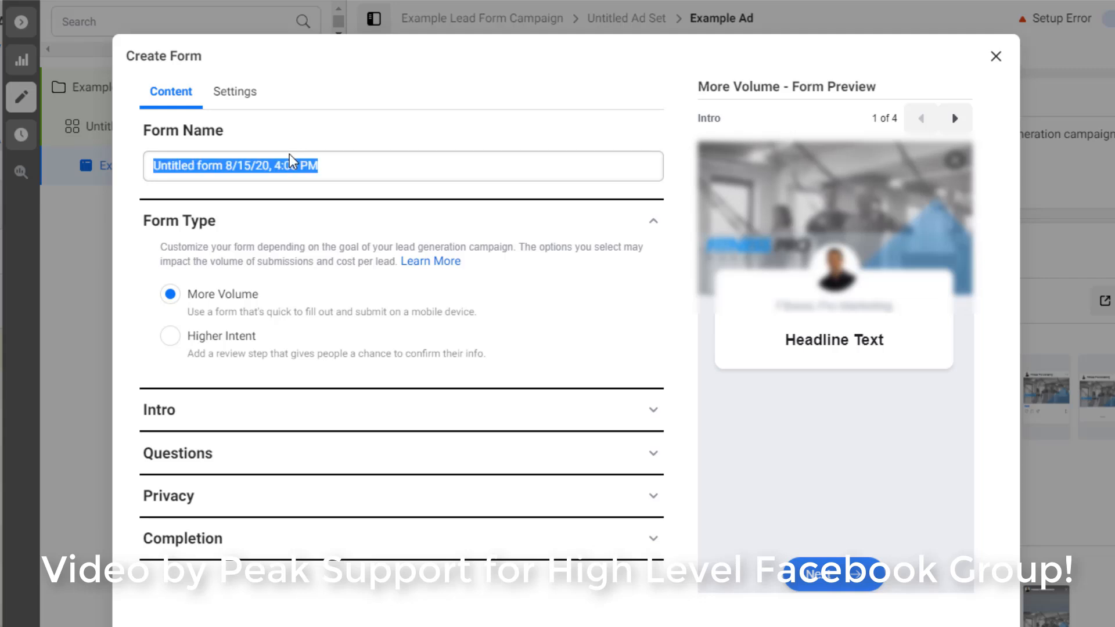
pyautogui.write('Example Lead Form')
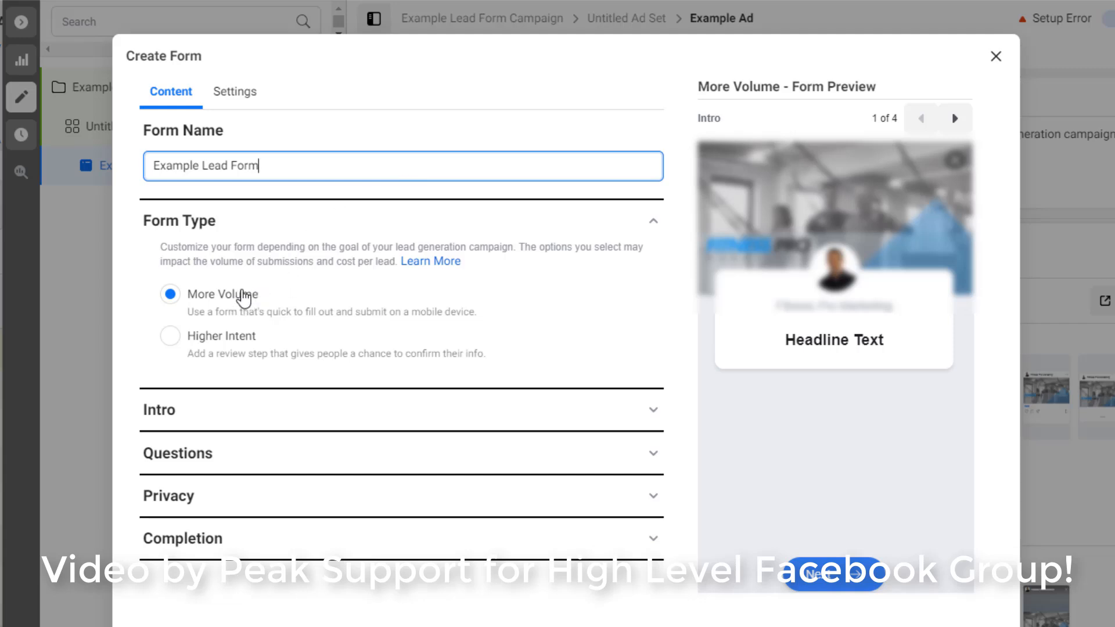
# Give the form's intro greeting the headline "Example Headline" and the paragraph description "Example paragraph here".
pyautogui.click(320, 411)
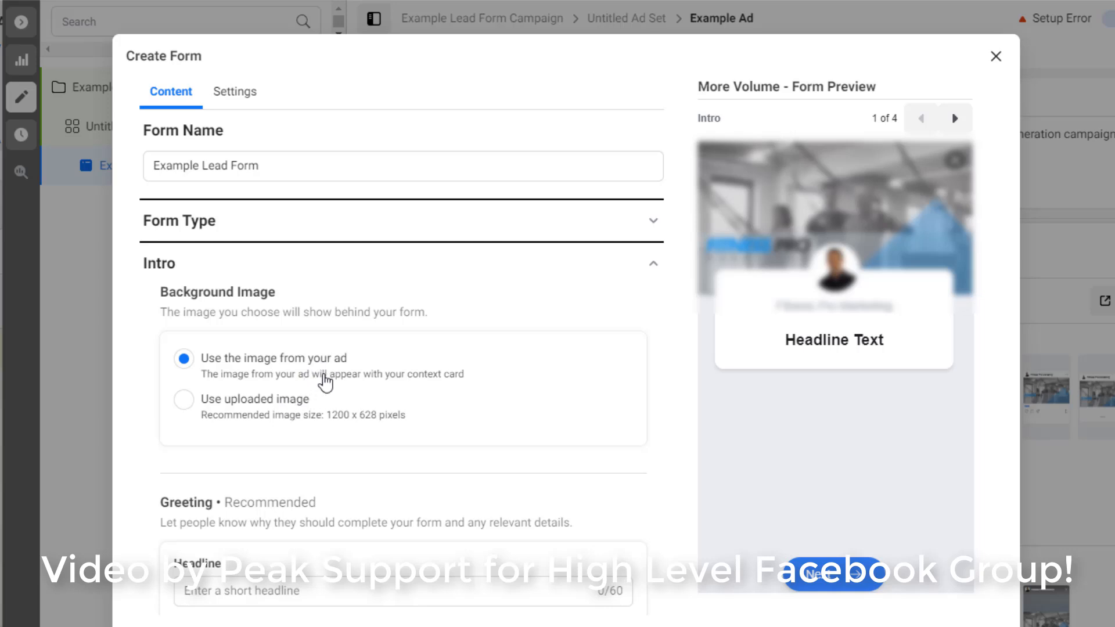
pyautogui.scroll(-3, 321, 380)
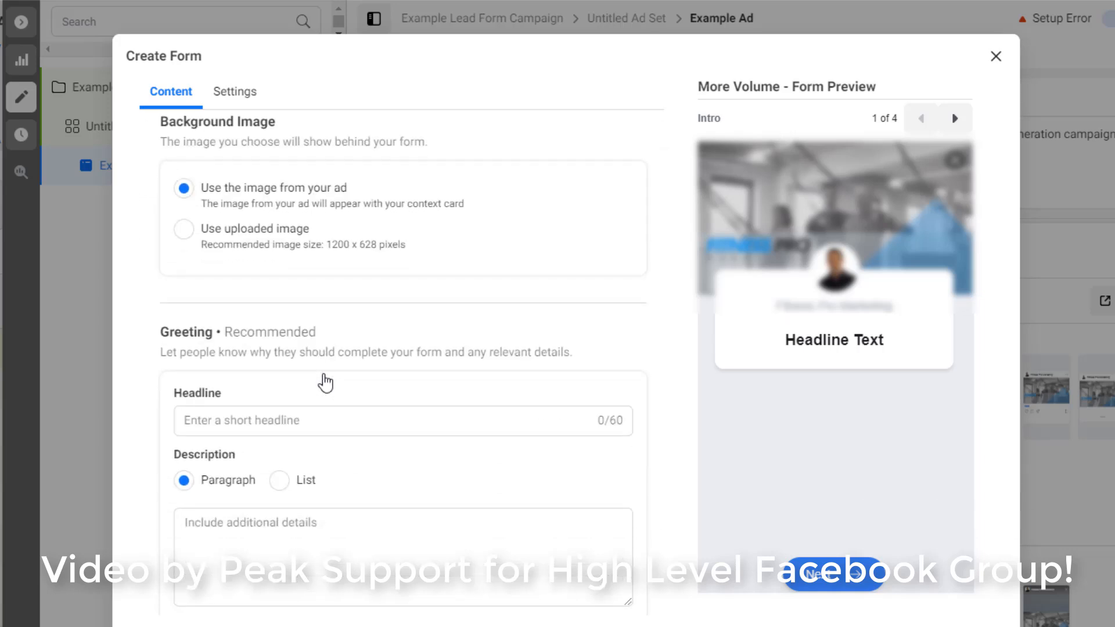
pyautogui.click(324, 419)
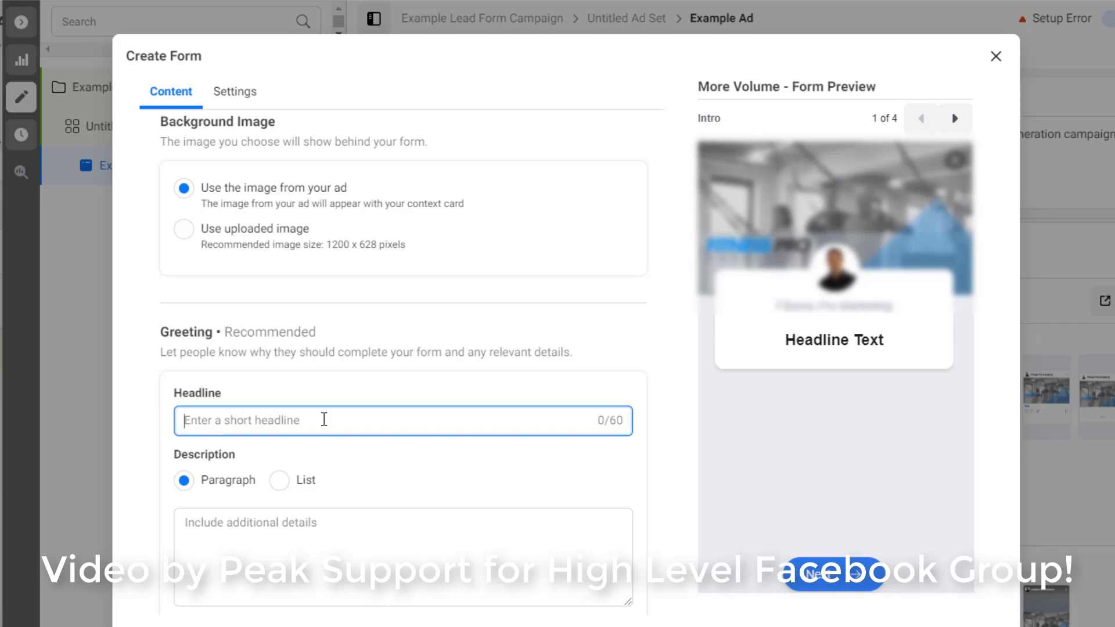
pyautogui.write('Example Headline')
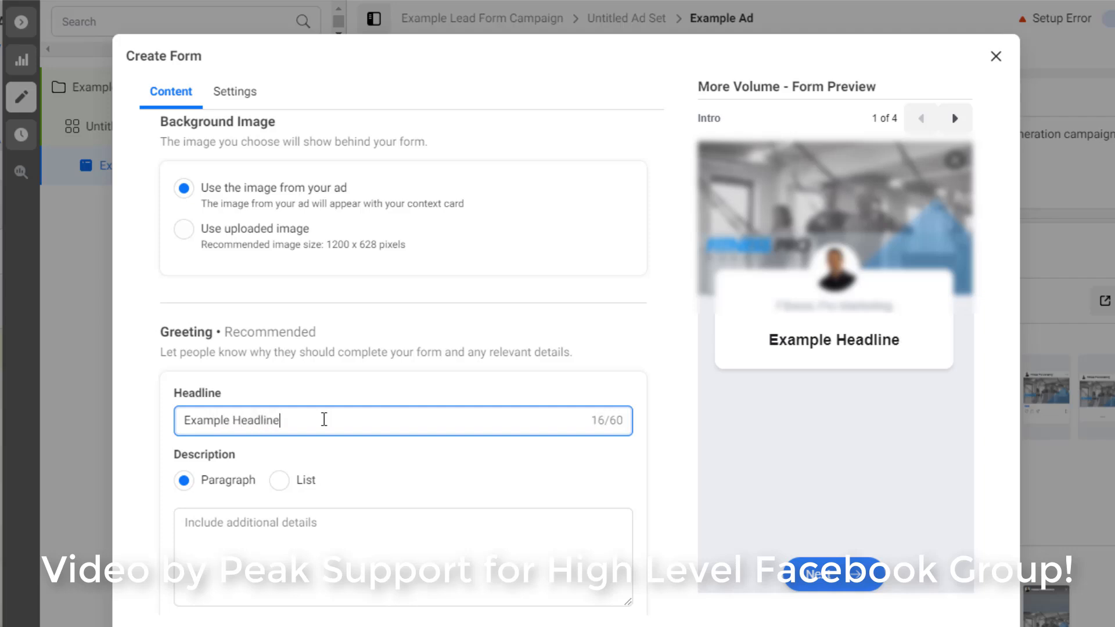
pyautogui.click(309, 525)
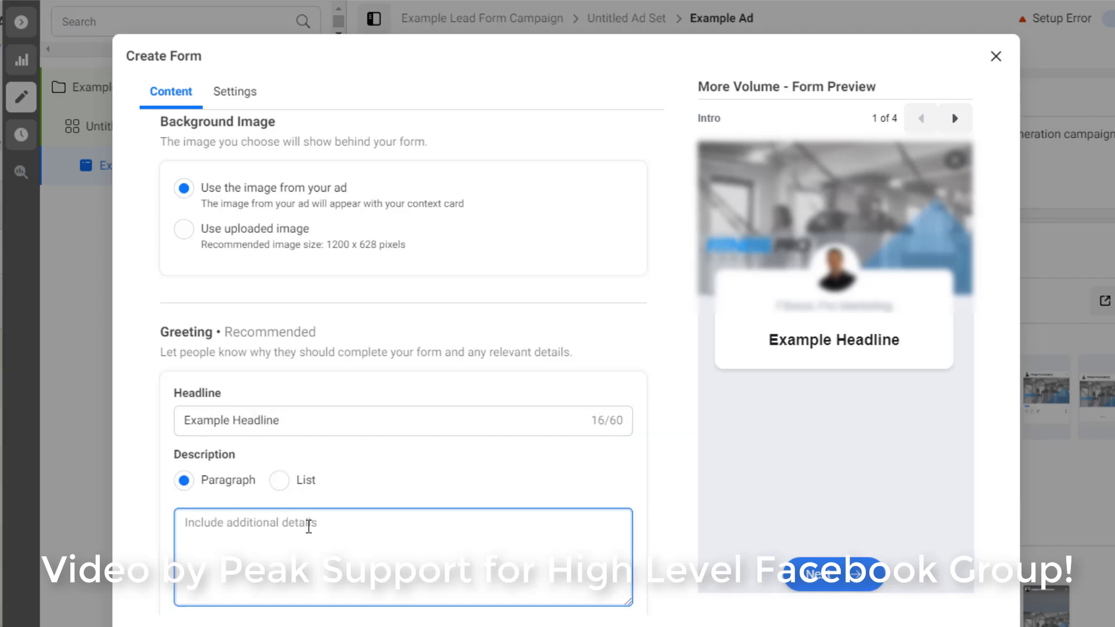
pyautogui.write('Example paragraph here')
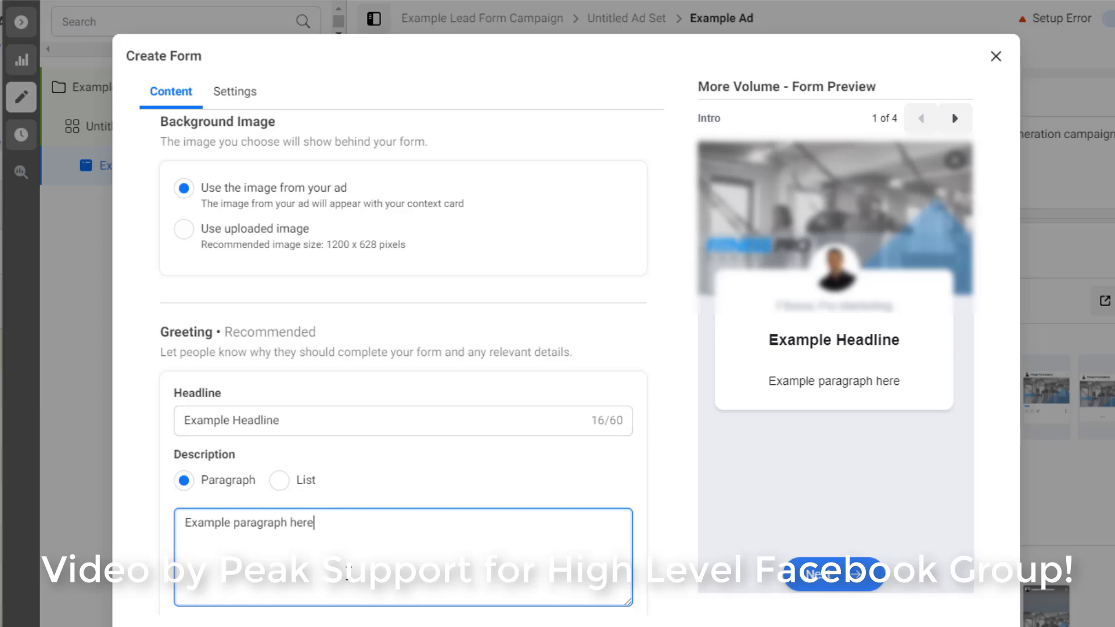
pyautogui.scroll(-1, 390, 522)
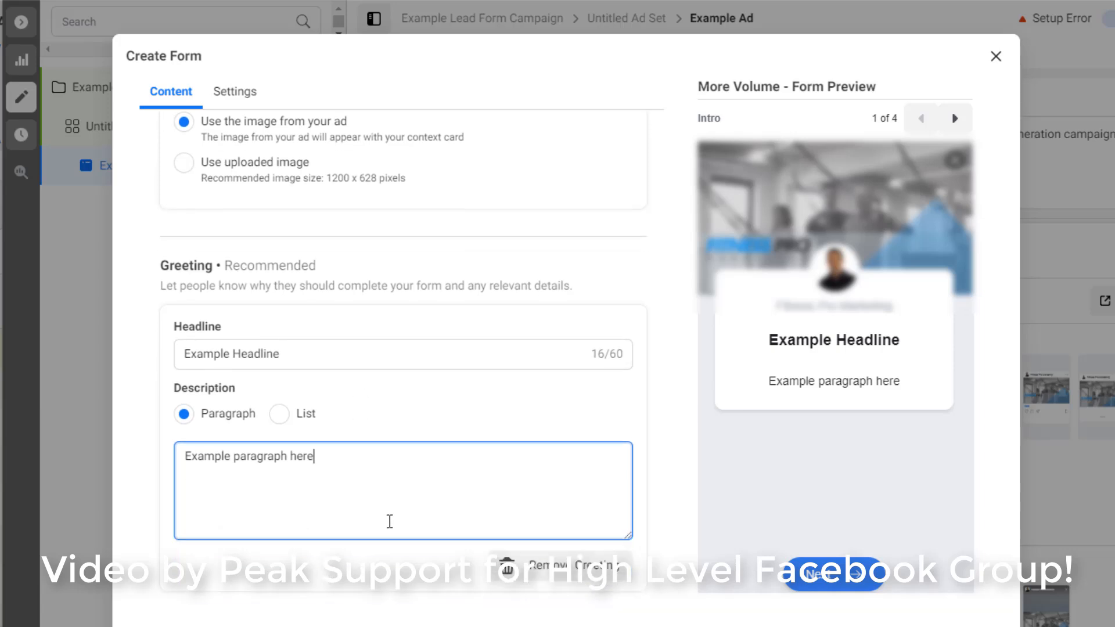
pyautogui.click(570, 414)
# Add Phone number from the contact fields as a prefill question in the lead form's Questions section.
pyautogui.scroll(-1, 569, 414)
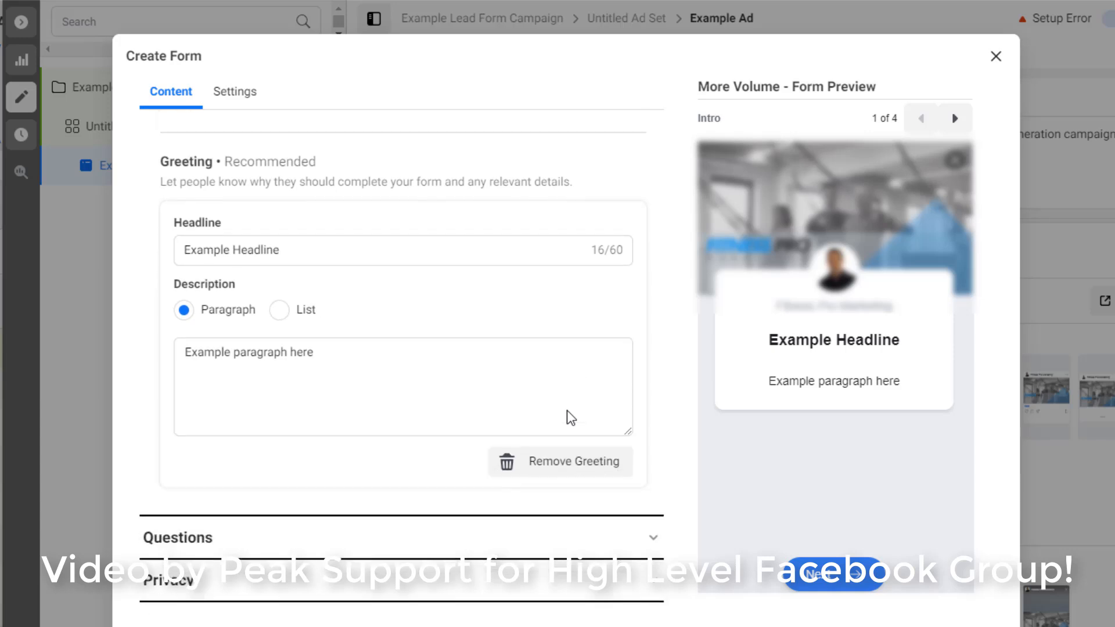
pyautogui.scroll(-1, 572, 429)
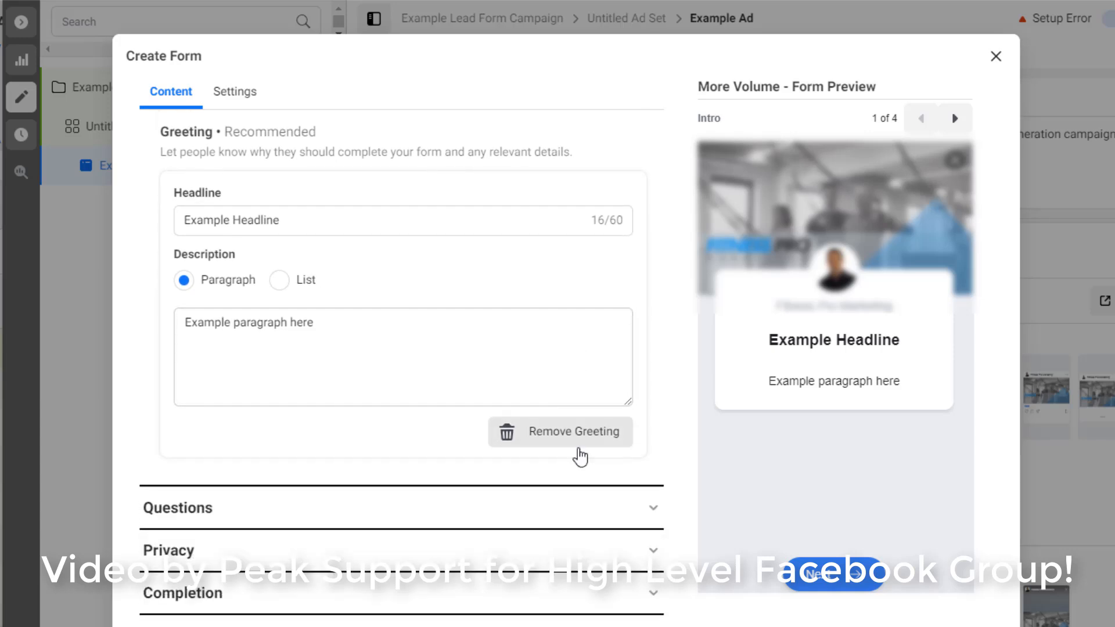
pyautogui.click(604, 516)
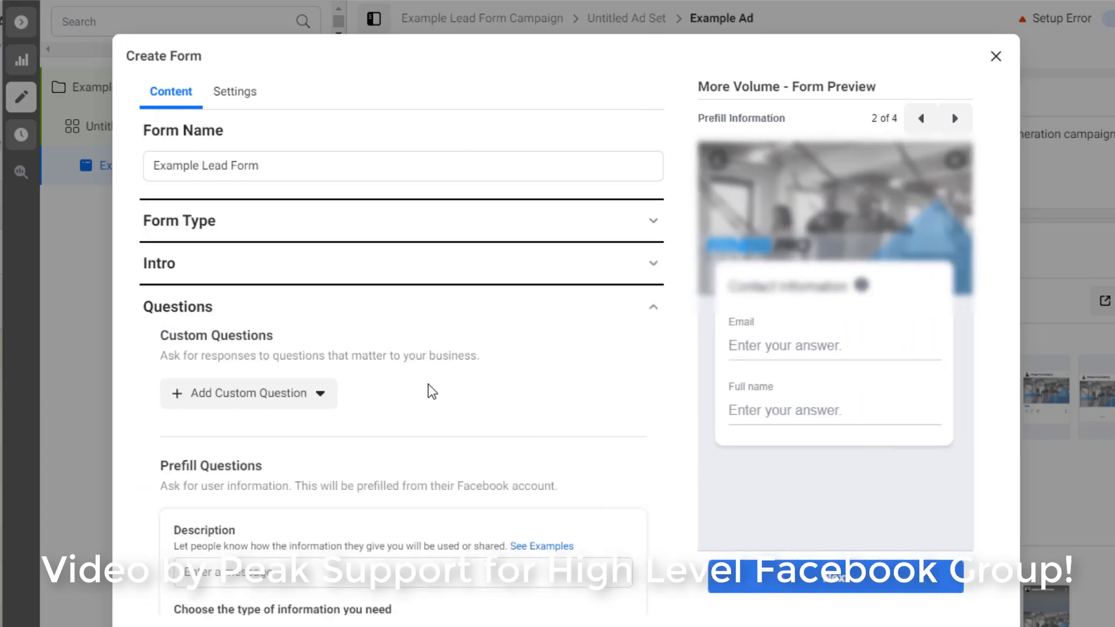
pyautogui.scroll(-3, 428, 385)
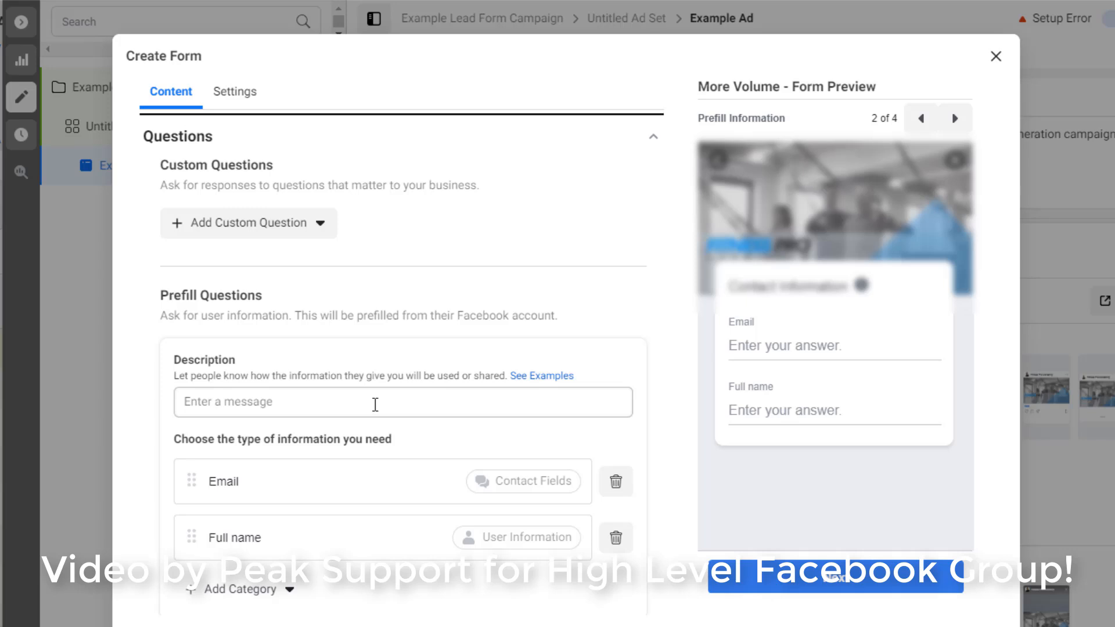
pyautogui.click(289, 590)
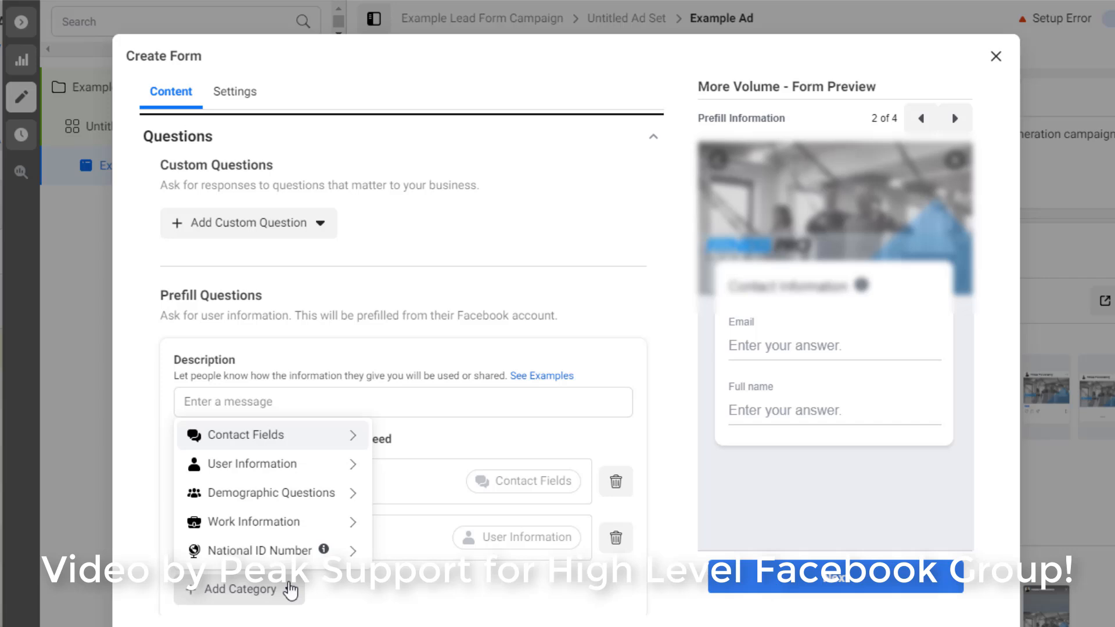
pyautogui.moveTo(301, 435)
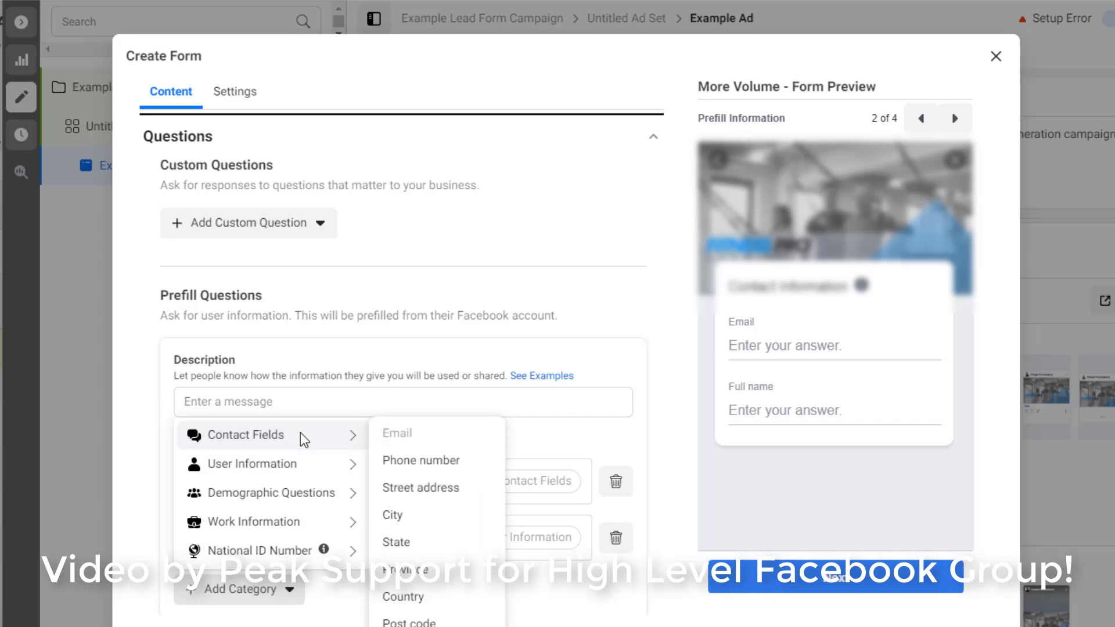
pyautogui.click(424, 465)
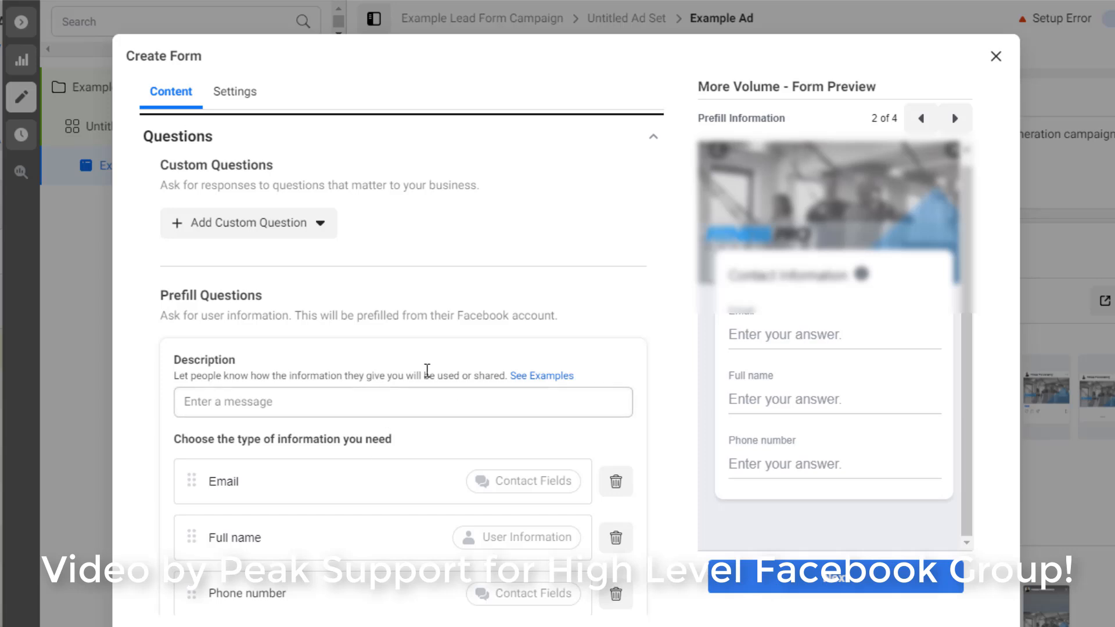
# Look over the form's Privacy section and set the completion message's call-to-action text to "Click here to Book".
pyautogui.scroll(-2, 429, 390)
pyautogui.scroll(-2, 424, 388)
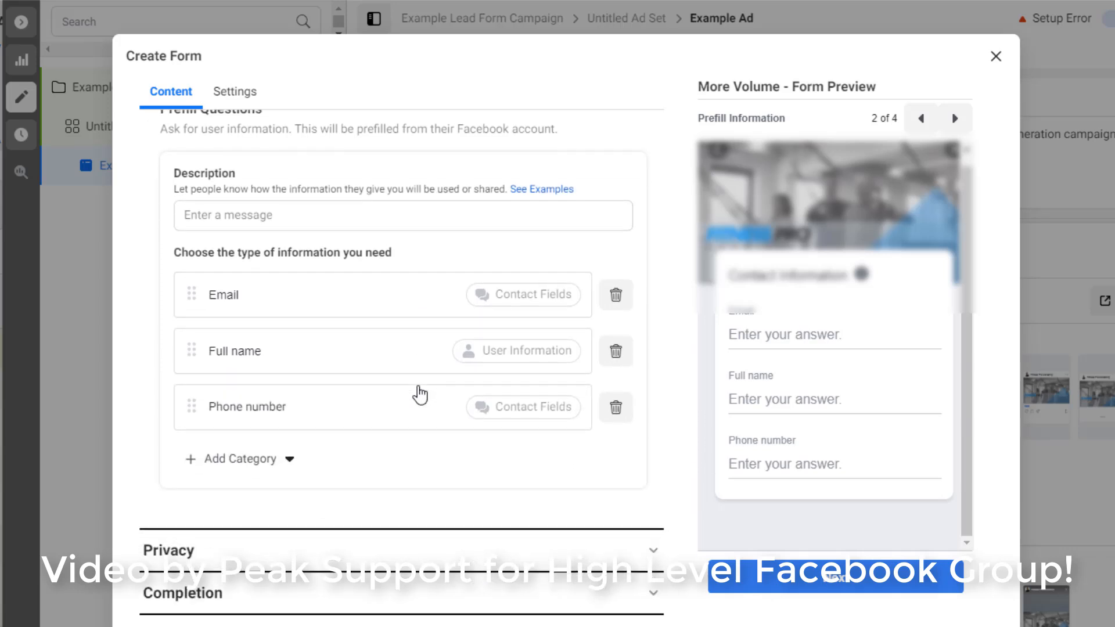
pyautogui.click(432, 555)
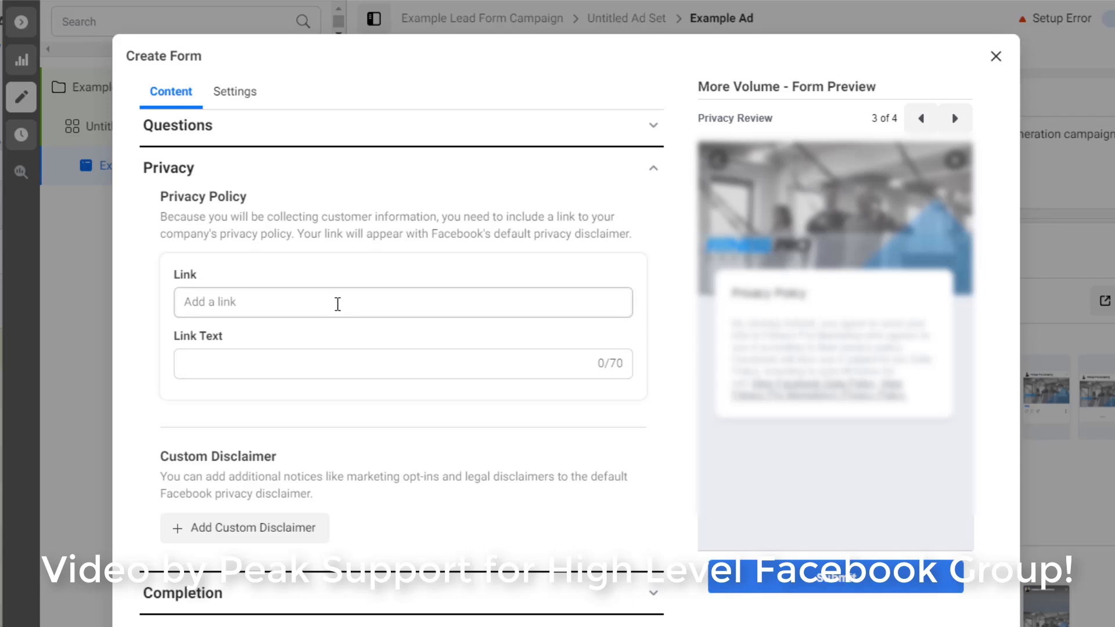
pyautogui.click(400, 598)
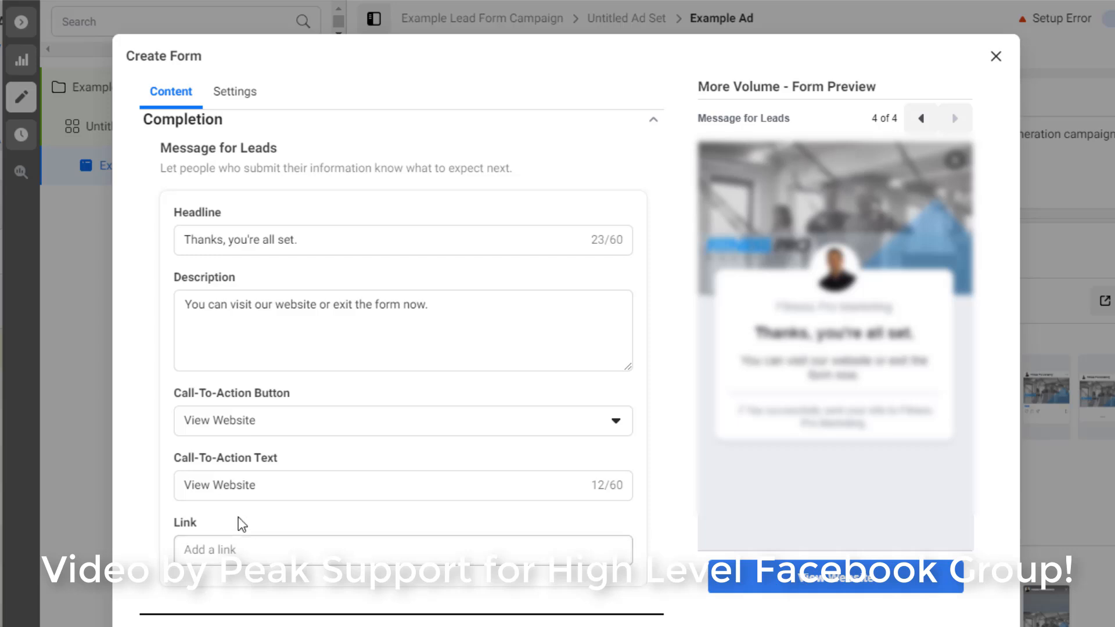
pyautogui.tripleClick(279, 488)
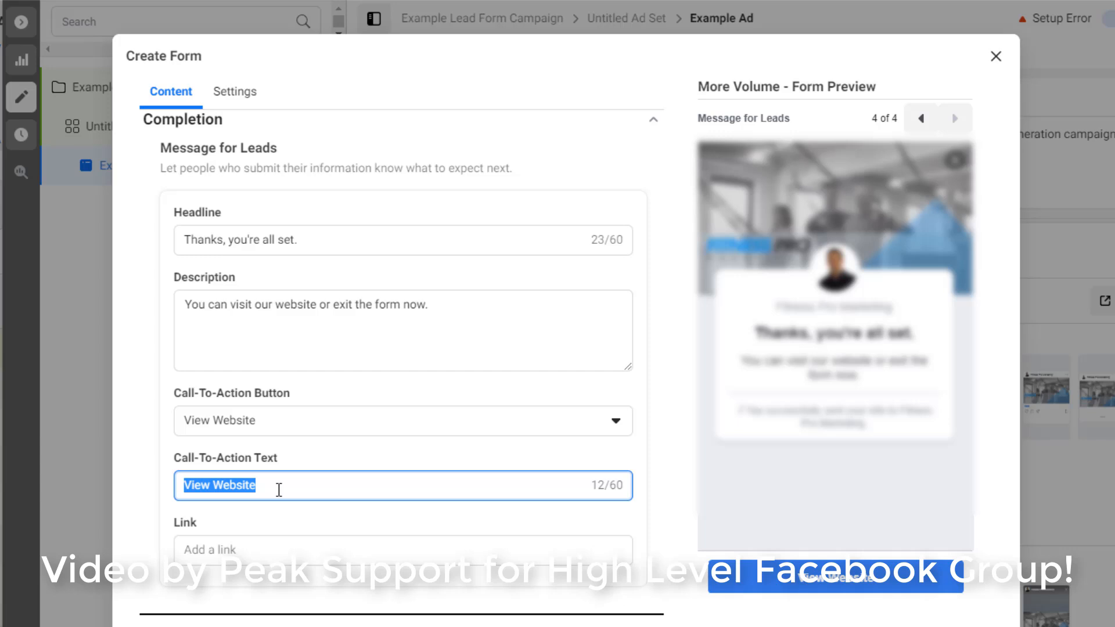
pyautogui.write('Click here to C')
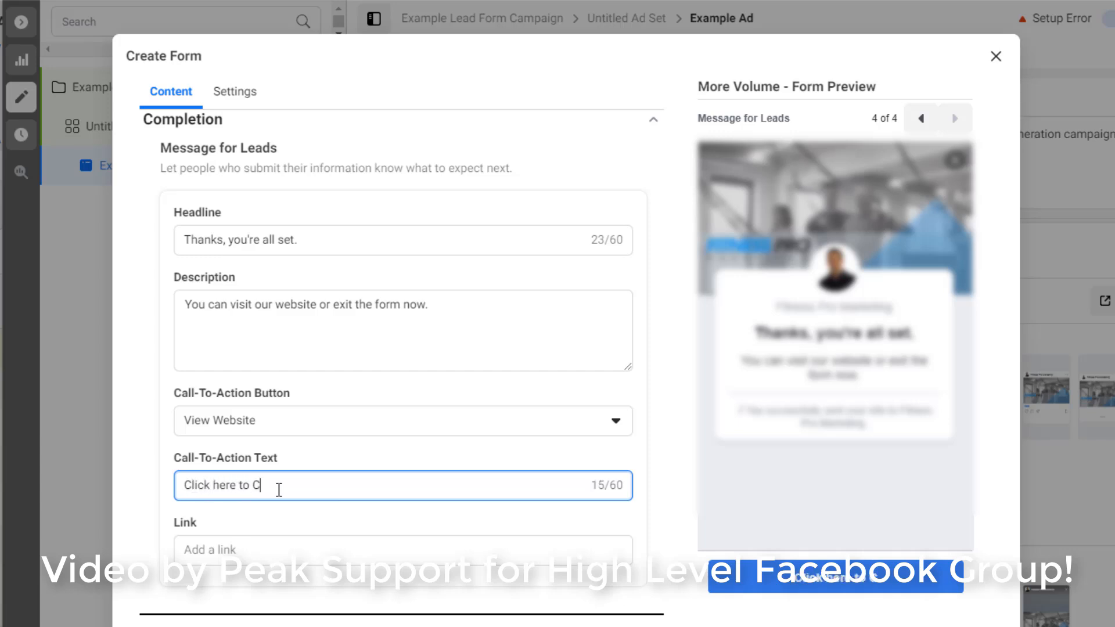
pyautogui.write('all')
pyautogui.press('BackSpace')
pyautogui.press('BackSpace')
pyautogui.press('BackSpace')
pyautogui.press('BackSpace')
pyautogui.write('Book')
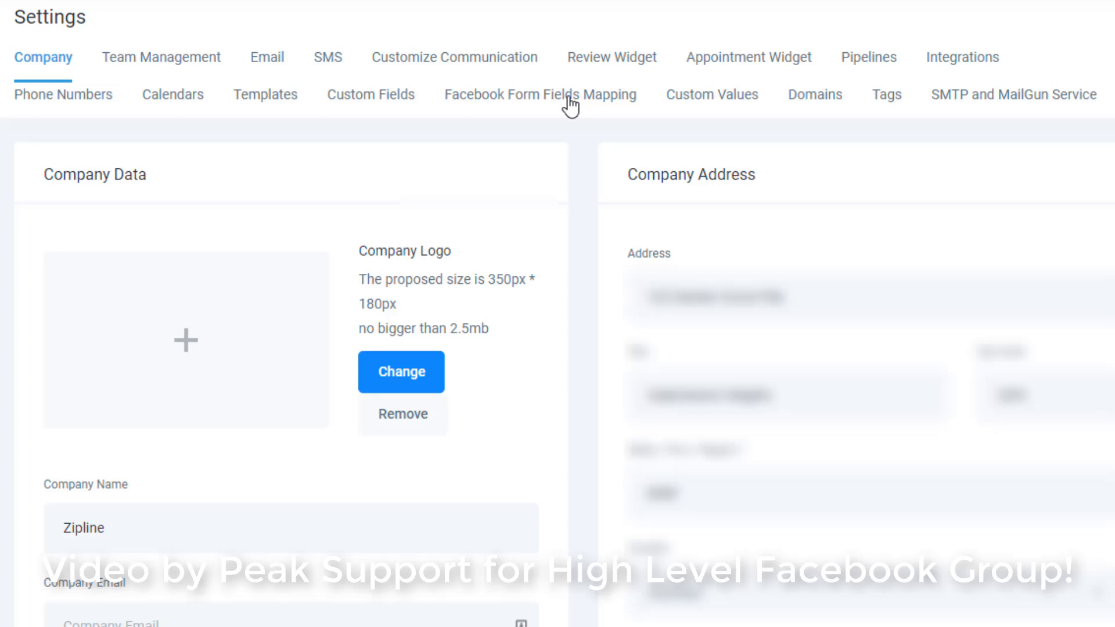
# In HighLevel's settings, open the Facebook form field mapping of Powerful Lead Form, check the Full name mapping options and update the mapping.
pyautogui.click(571, 106)
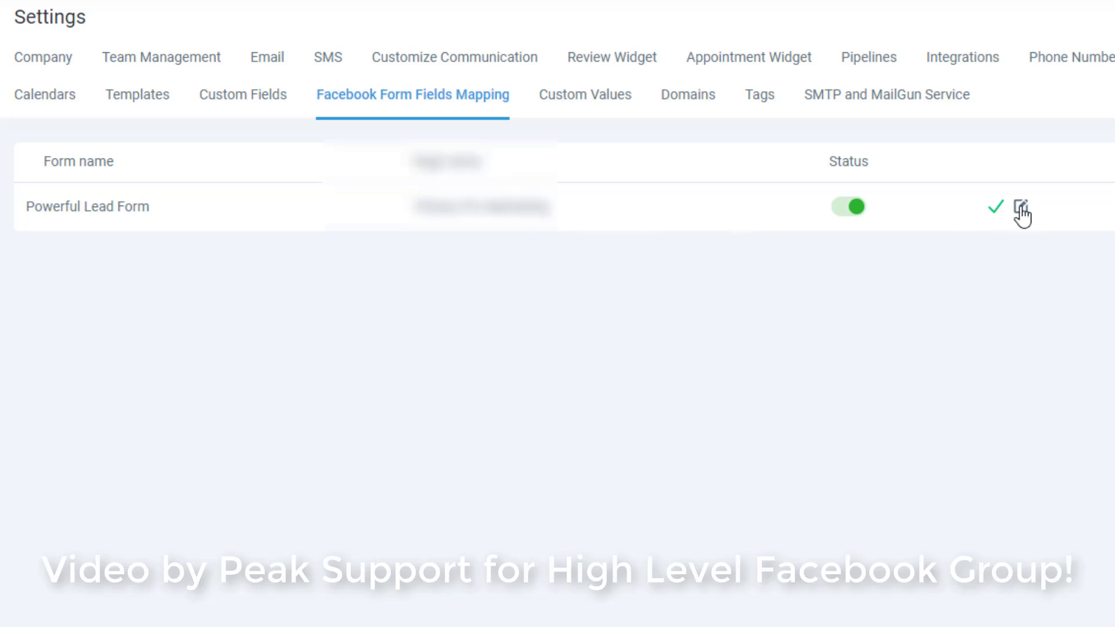
pyautogui.click(1021, 208)
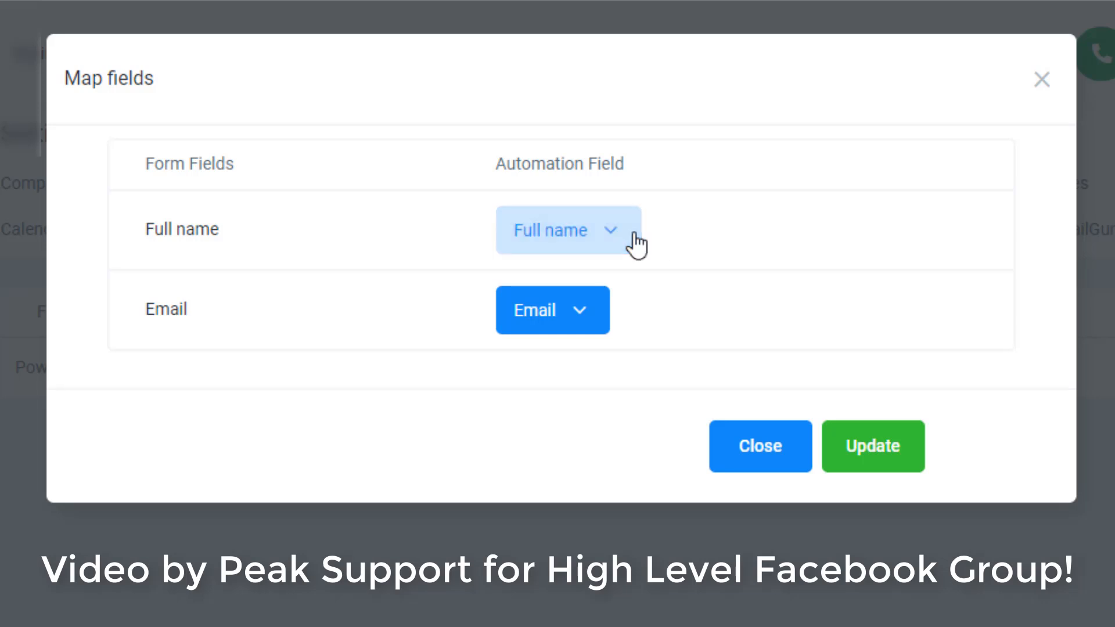
pyautogui.click(611, 232)
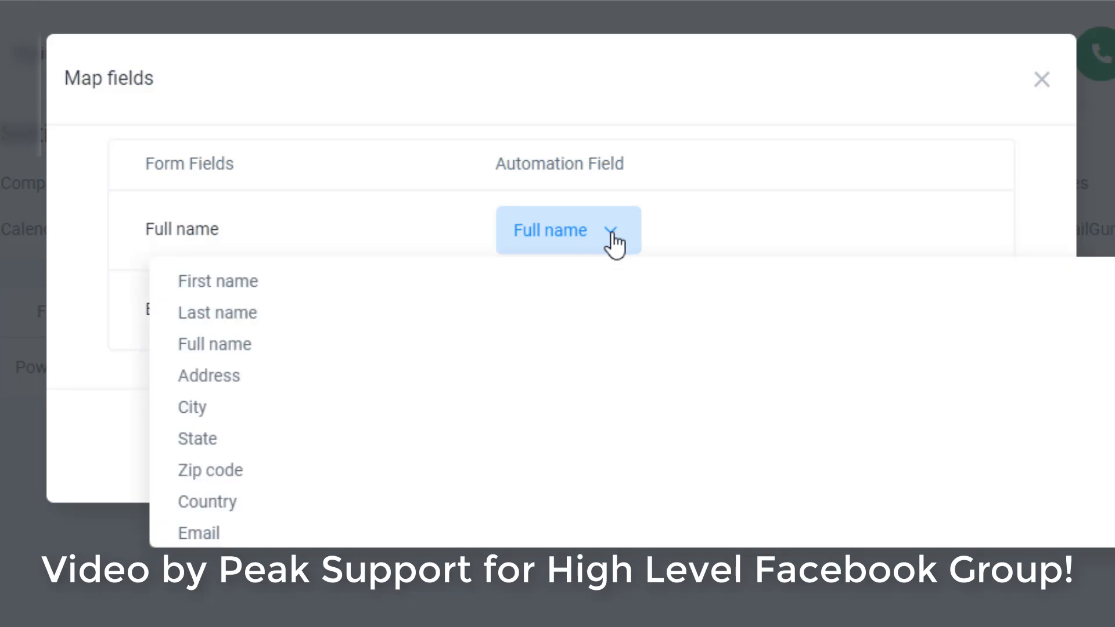
pyautogui.click(611, 232)
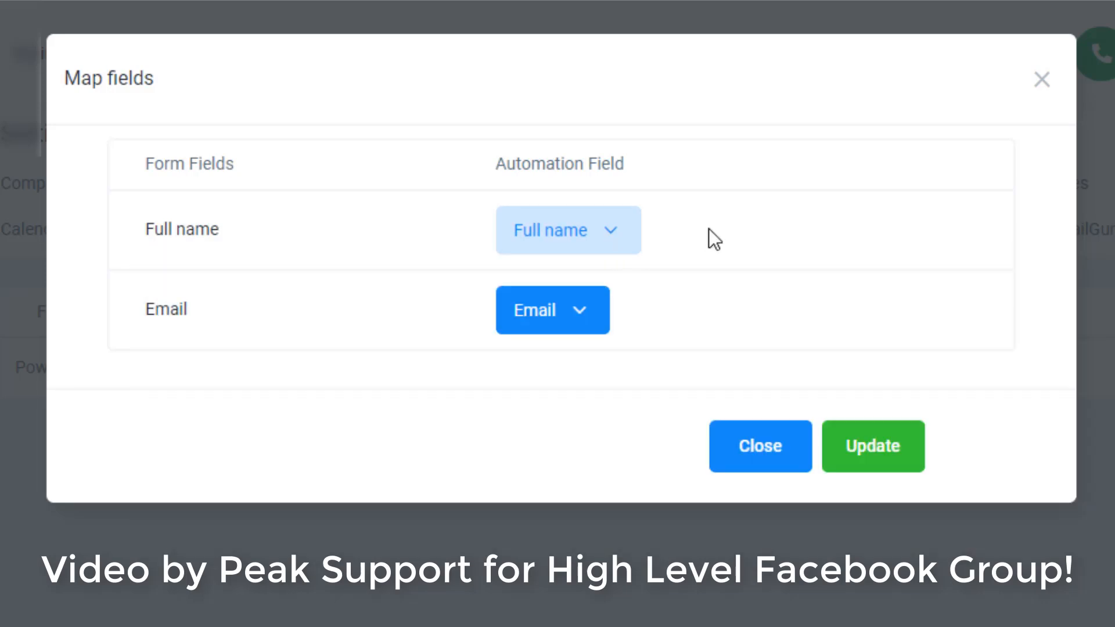
pyautogui.click(884, 453)
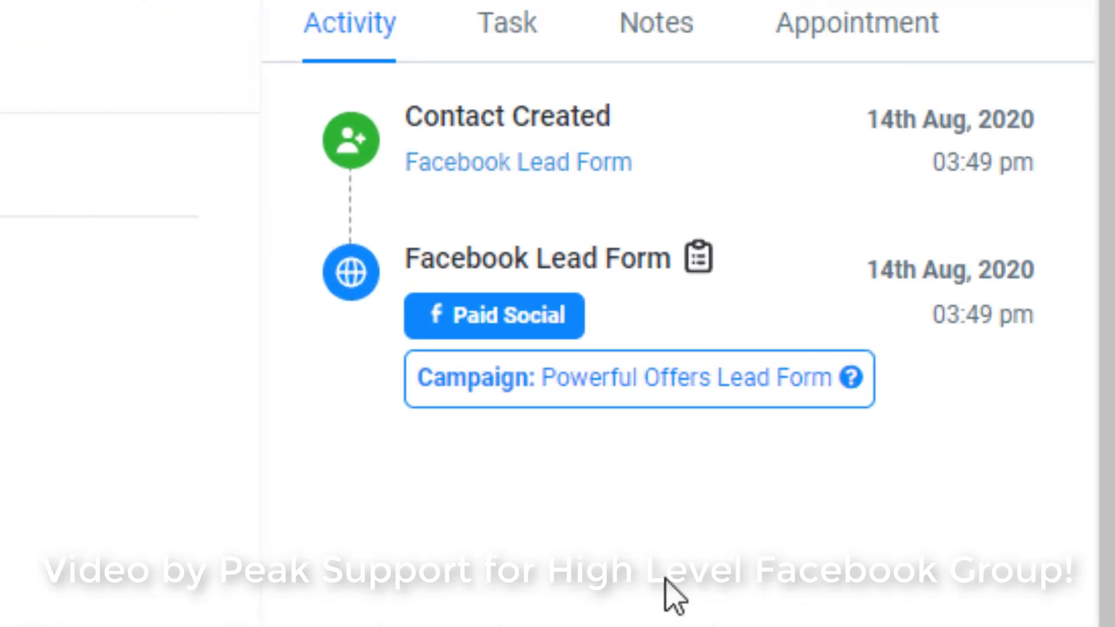
# In Facebook Ads Manager, create a campaign named Conversion Example with the Conversions objective and campaign budget optimization turned on.
pyautogui.moveTo(1084, 171)
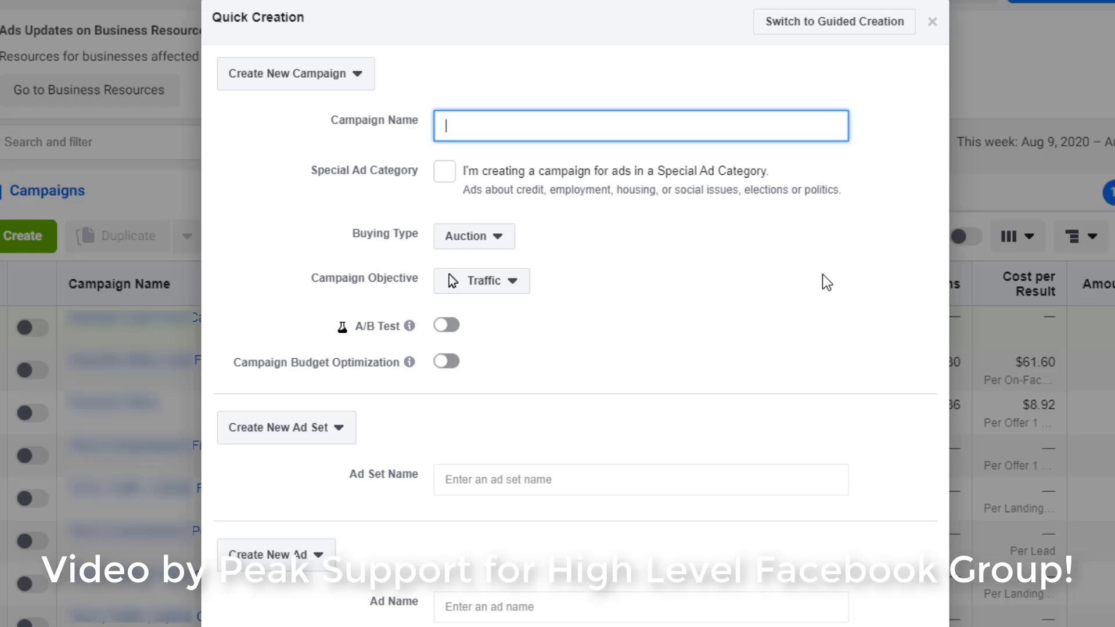
pyautogui.click(510, 283)
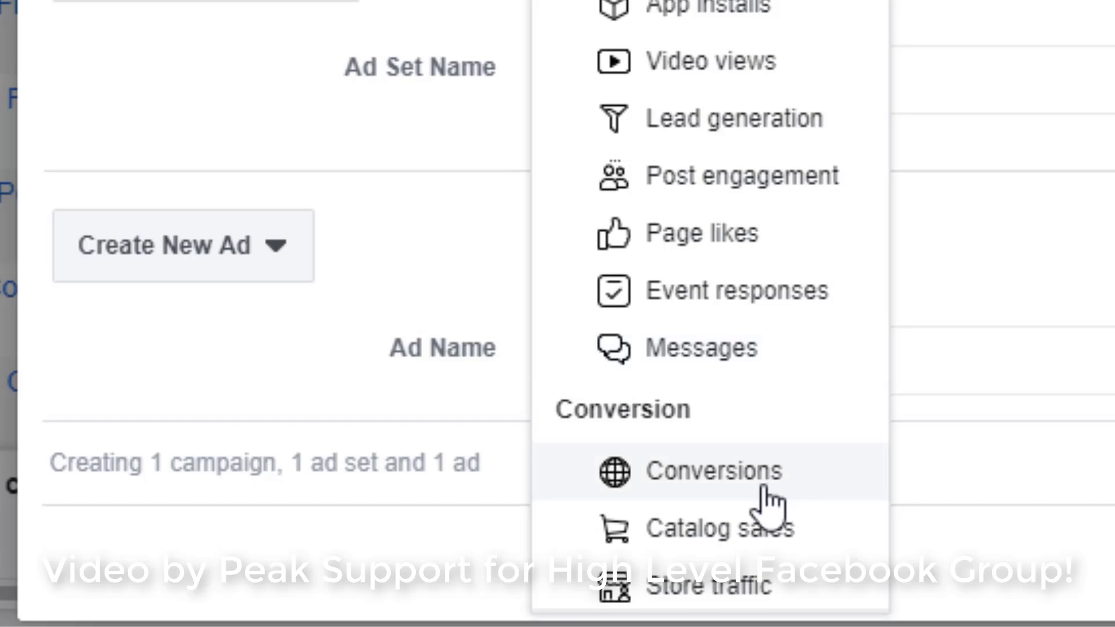
pyautogui.click(764, 491)
pyautogui.click(507, 119)
pyautogui.write('Conversion Example')
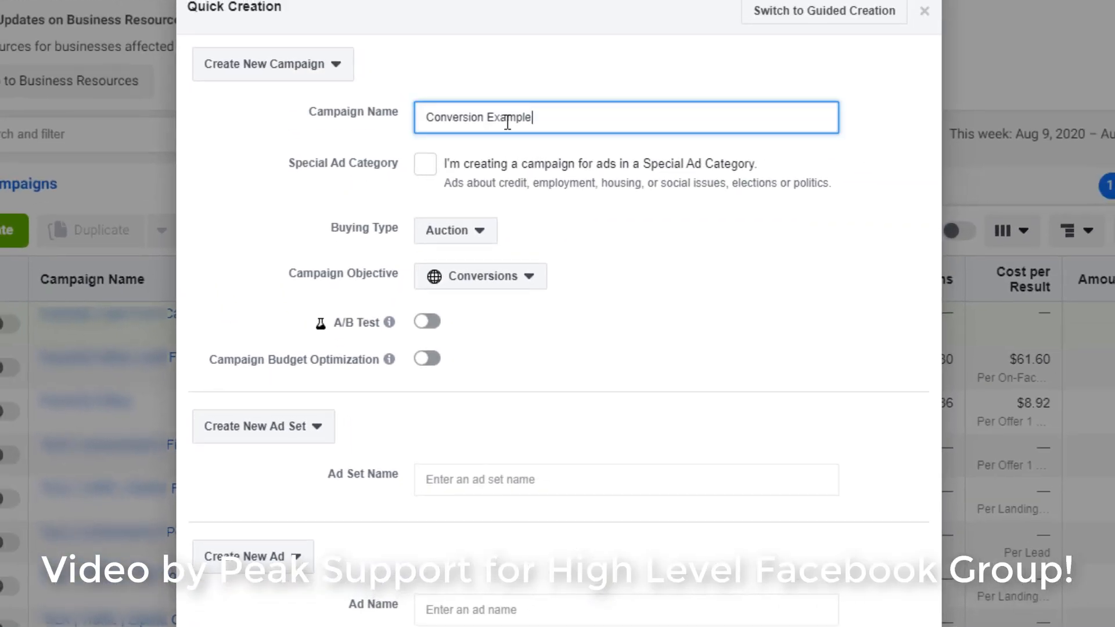
pyautogui.click(427, 358)
pyautogui.scroll(-2, 478, 274)
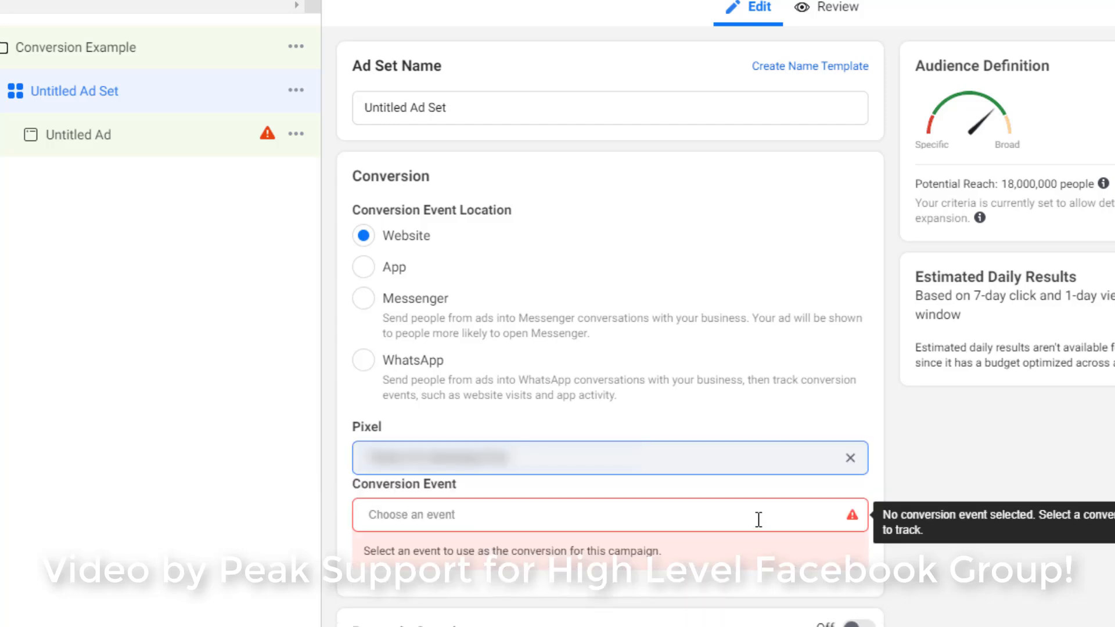
# Set the untitled ad set's conversion event to Lead and open the URL parameter builder in the untitled ad's tracking settings.
pyautogui.click(759, 522)
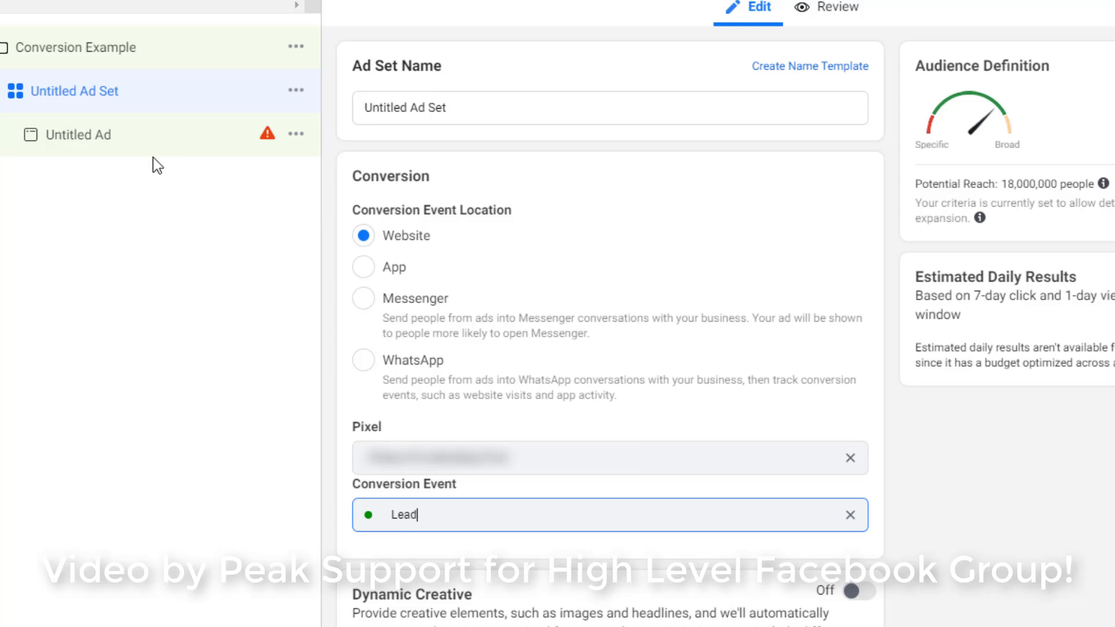
pyautogui.click(96, 137)
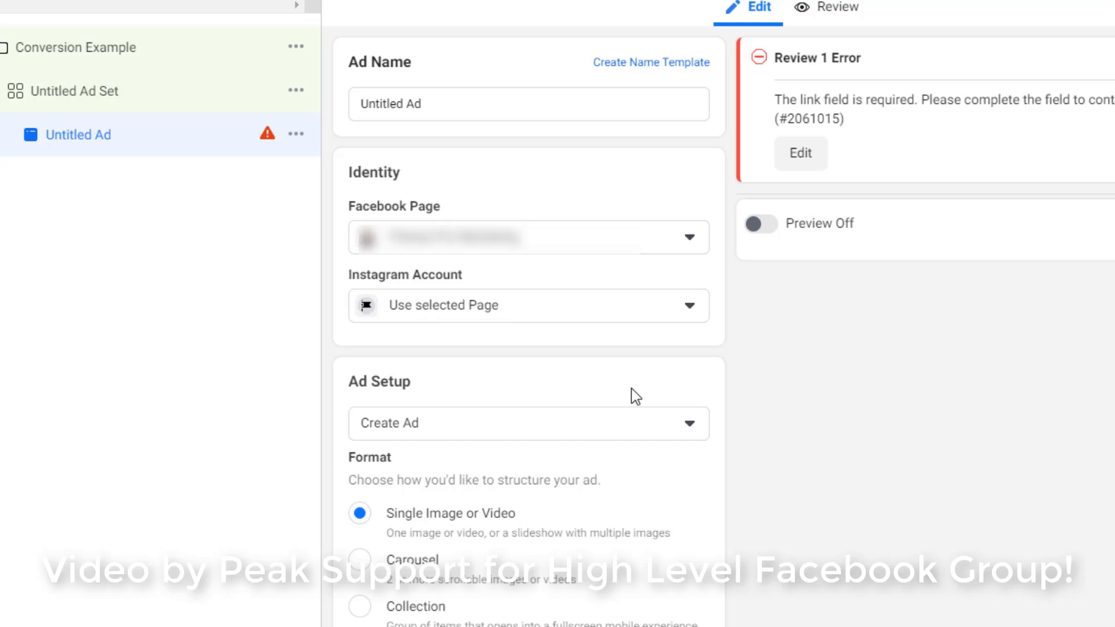
pyautogui.scroll(-6, 632, 389)
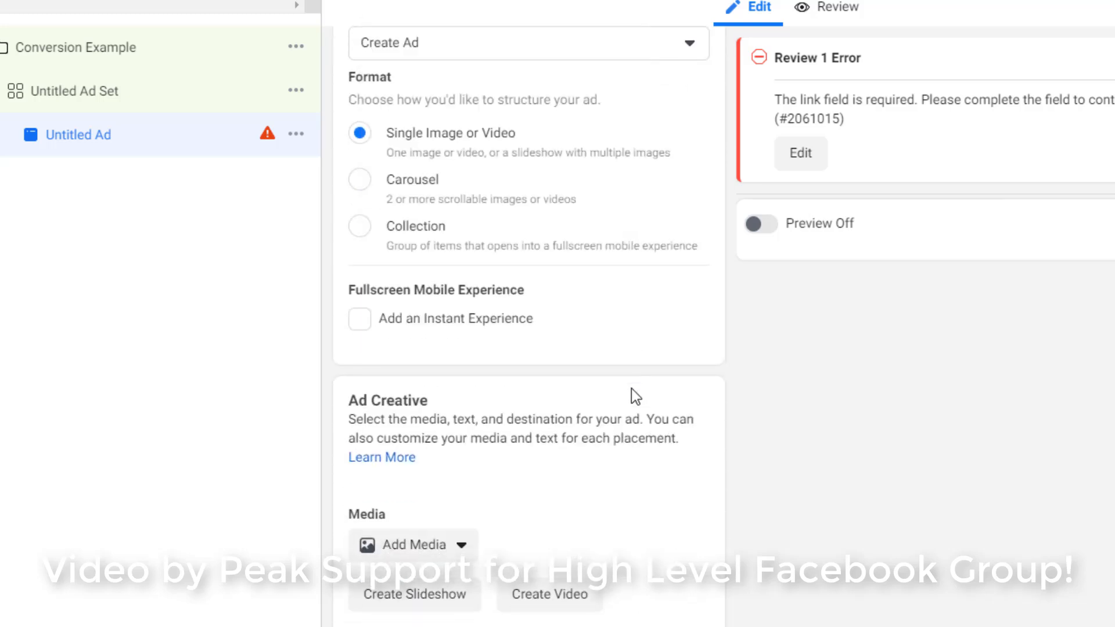
pyautogui.scroll(-9, 633, 392)
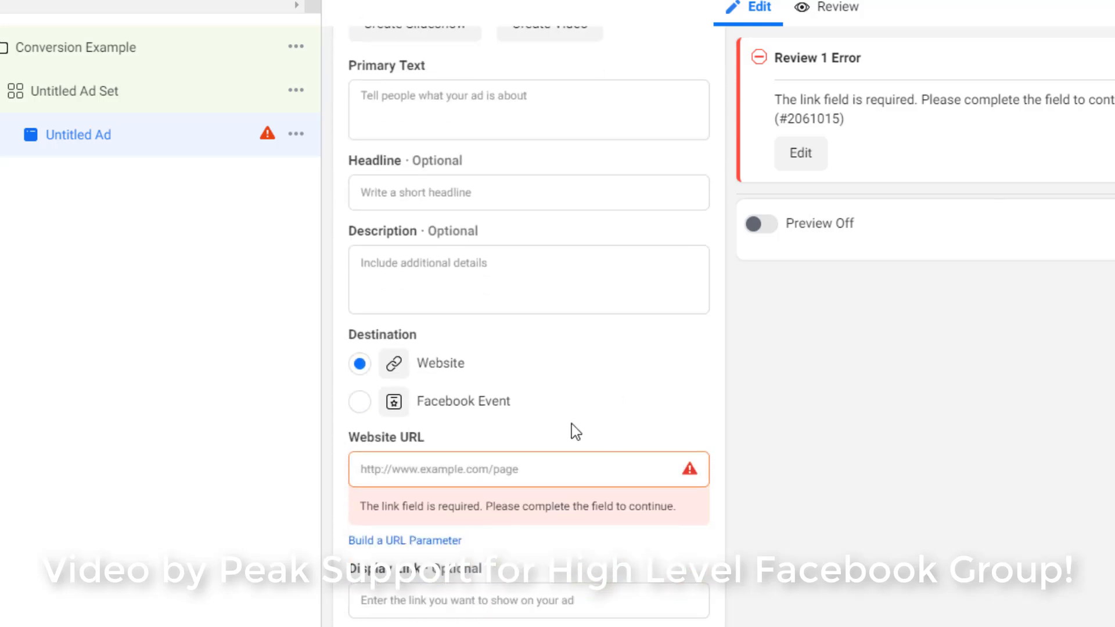
pyautogui.scroll(-3, 572, 424)
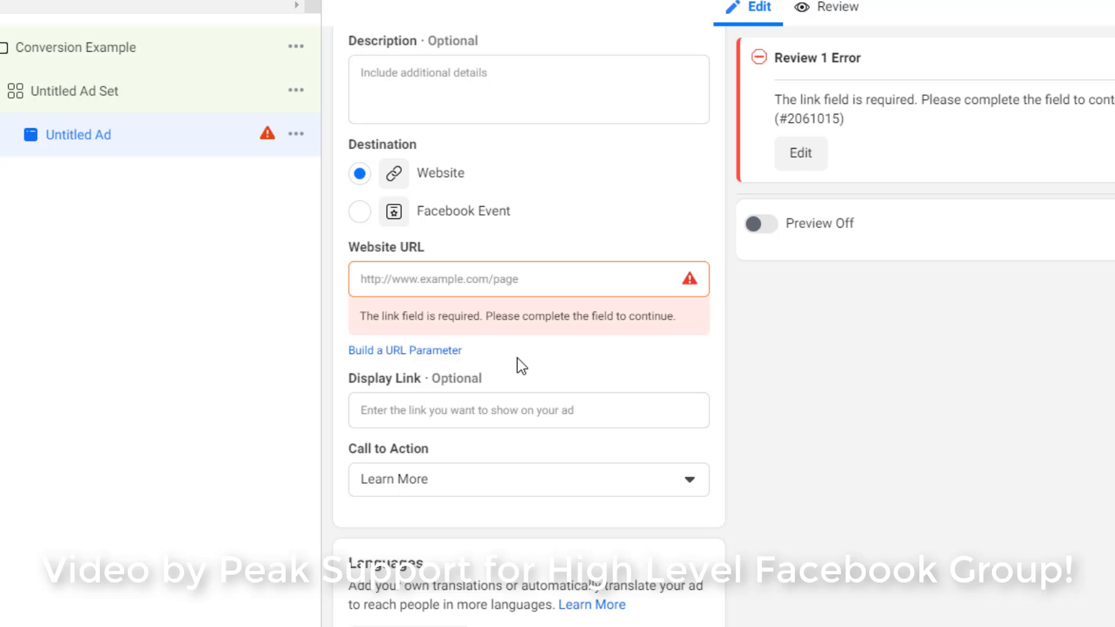
pyautogui.scroll(-8, 522, 366)
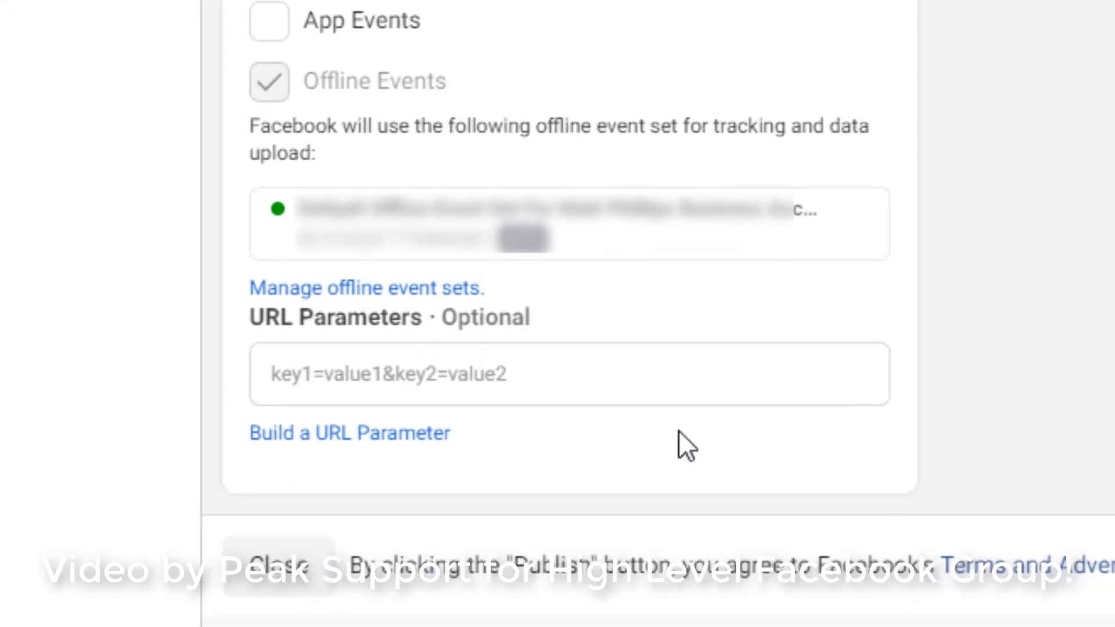
pyautogui.click(440, 451)
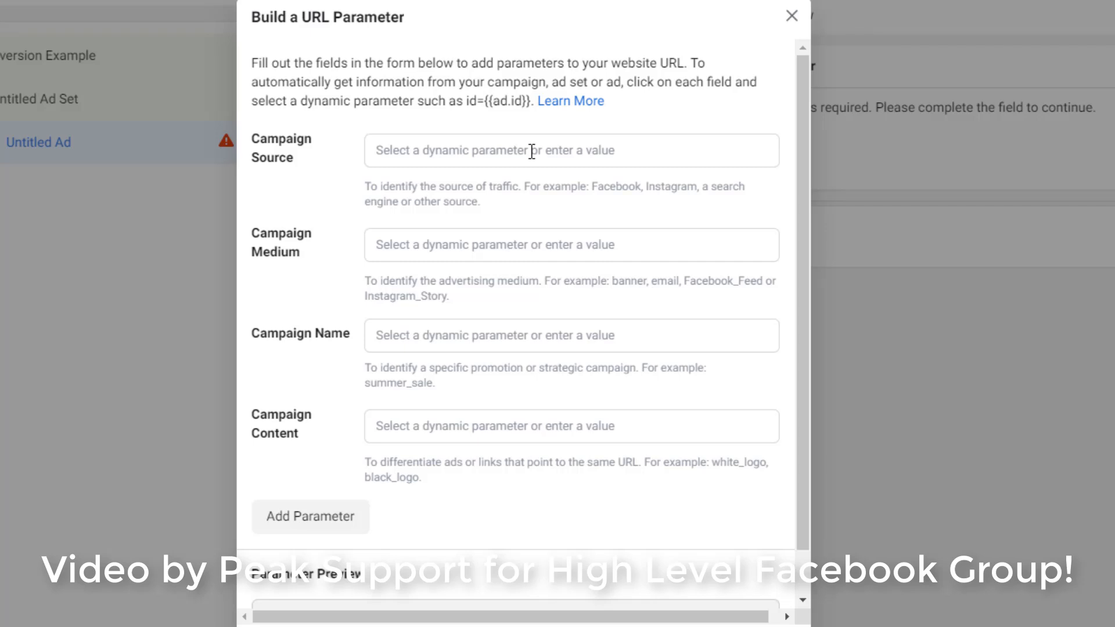
# Set the URL parameter for campaign source to Facebook.
pyautogui.click(532, 151)
pyautogui.write('Fa')
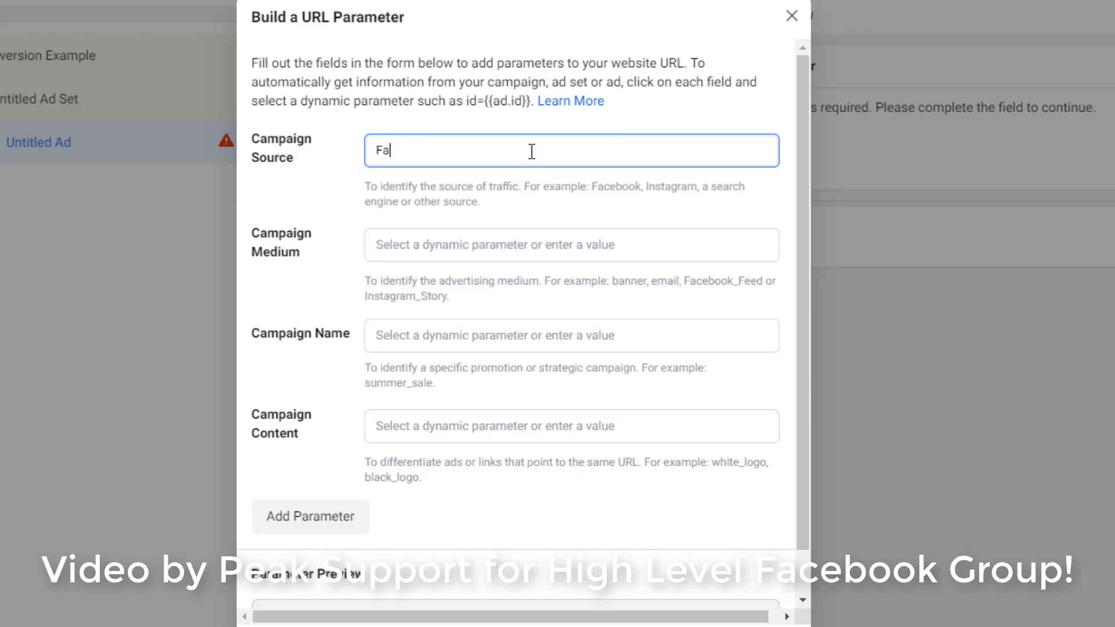
pyautogui.write('cebook')
pyautogui.click(535, 202)
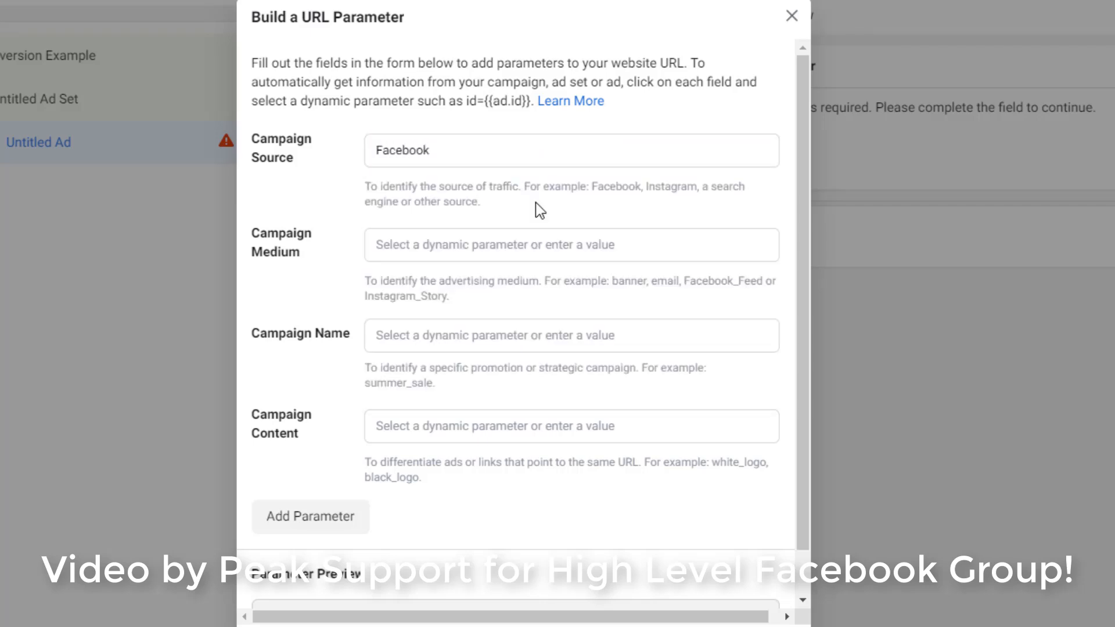
# Set the campaign medium to the dynamic parameter {{adset.name}} and the campaign name to {{campaign.name}}.
pyautogui.click(546, 245)
pyautogui.click(515, 424)
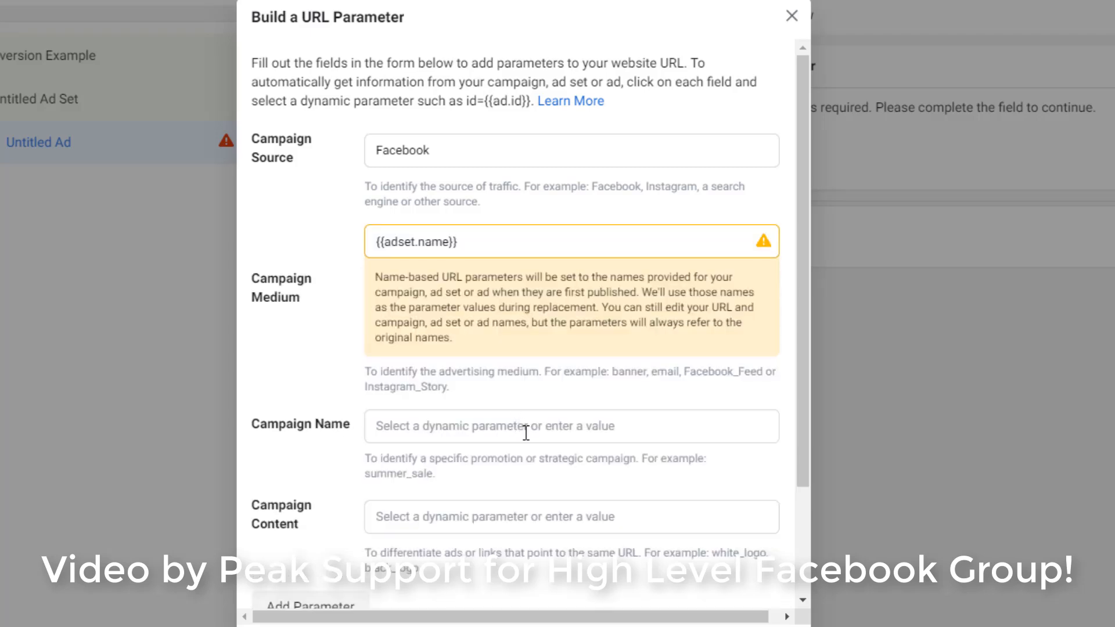
pyautogui.click(526, 433)
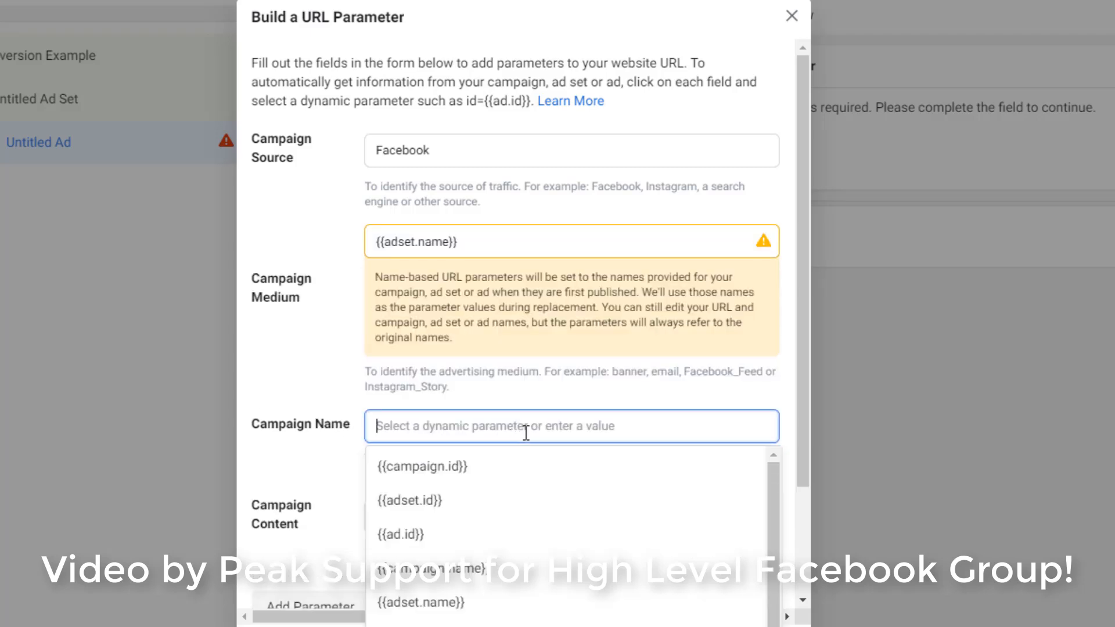
pyautogui.click(523, 569)
# Set the campaign content URL parameter to the dynamic parameter {{ad.name}} and review the source, medium and name parameters.
pyautogui.scroll(-5, 625, 185)
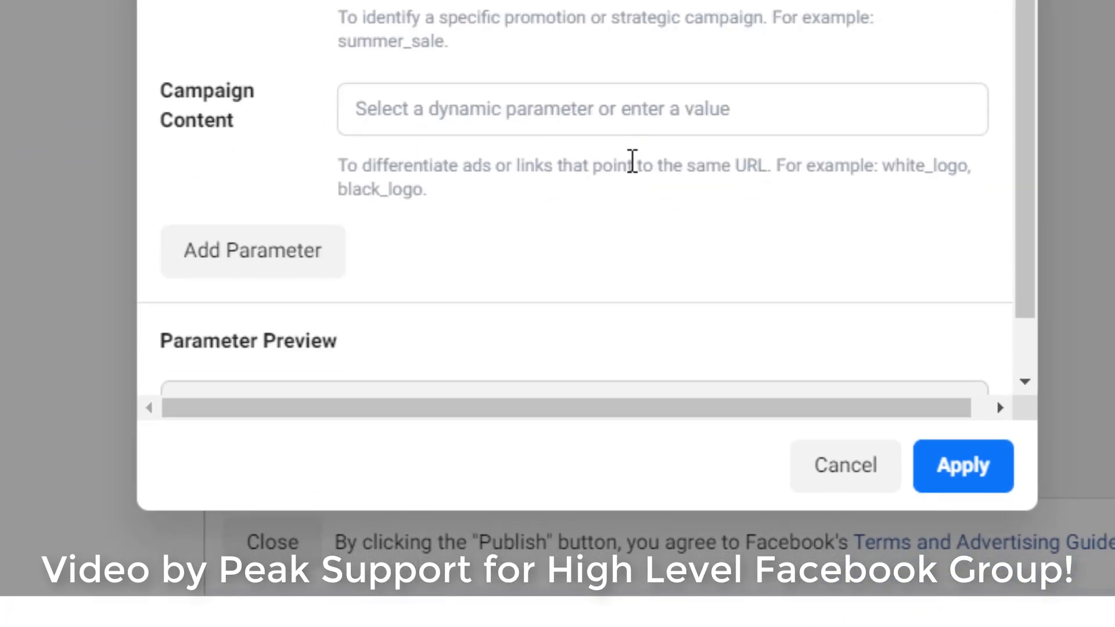
pyautogui.click(692, 116)
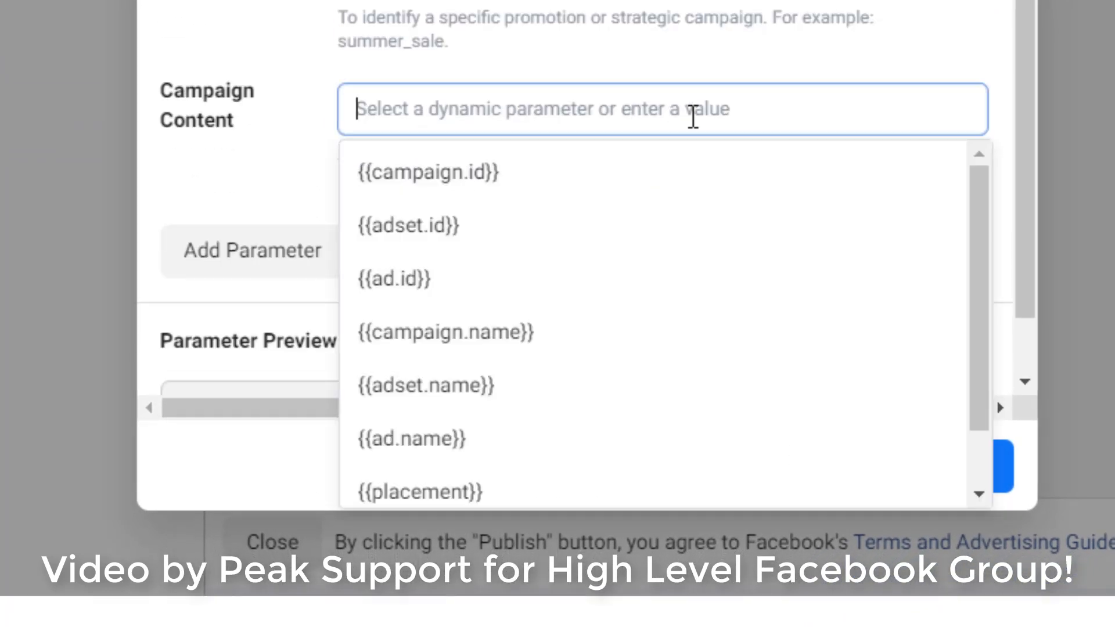
pyautogui.click(580, 444)
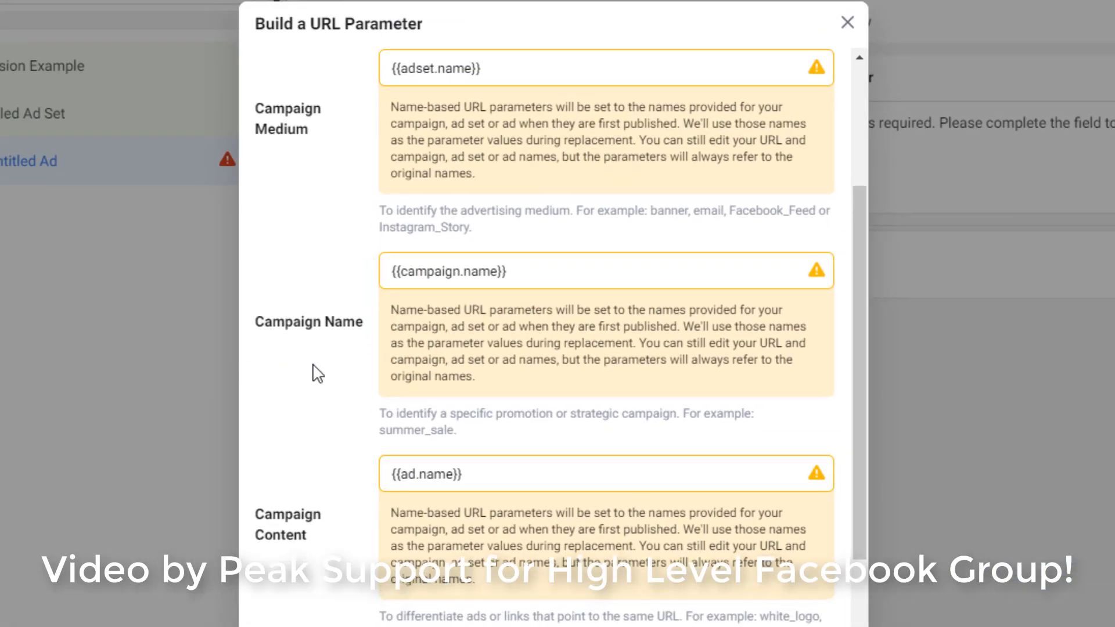
pyautogui.scroll(2, 316, 374)
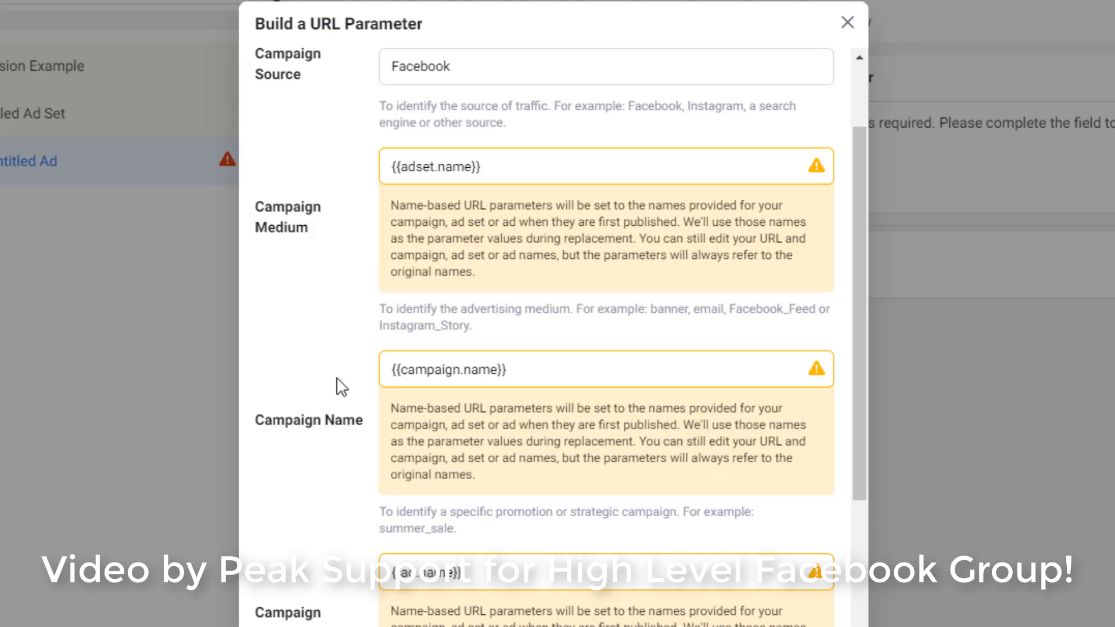
pyautogui.scroll(-2, 314, 428)
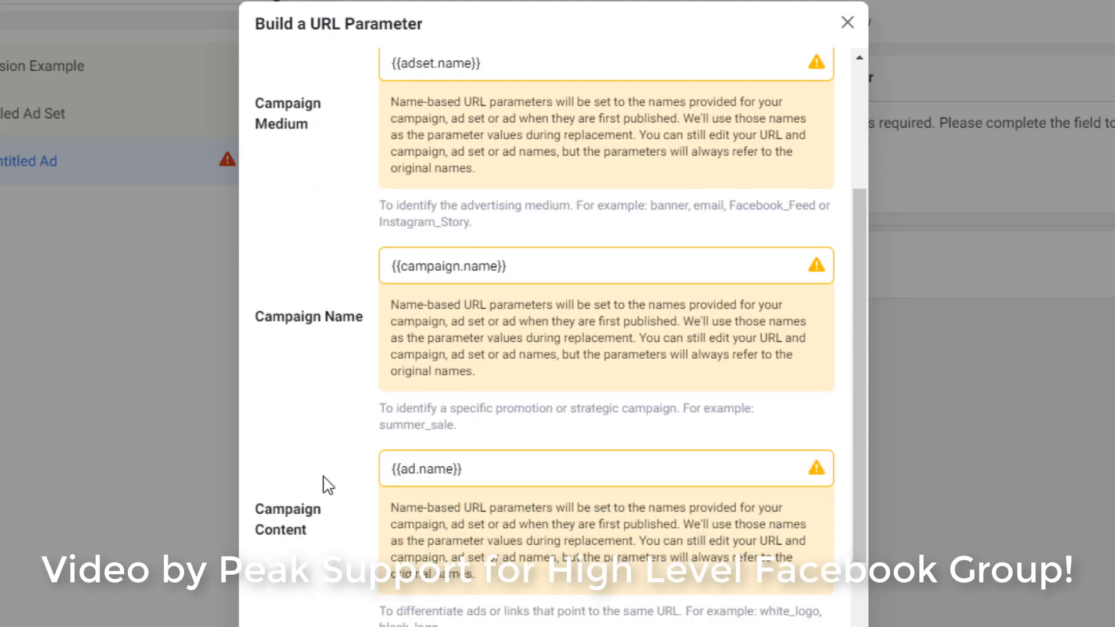
# Add a custom parameter named campaign_id with the value {{campaign.id}} and apply the URL parameters to the ad.
pyautogui.scroll(-3, 331, 481)
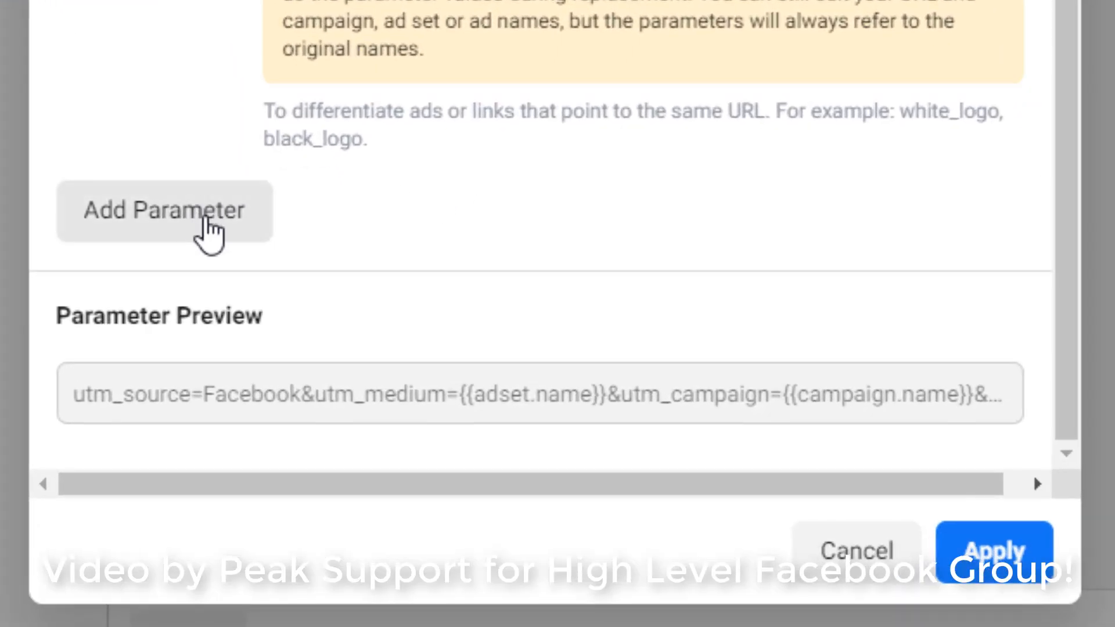
pyautogui.click(212, 232)
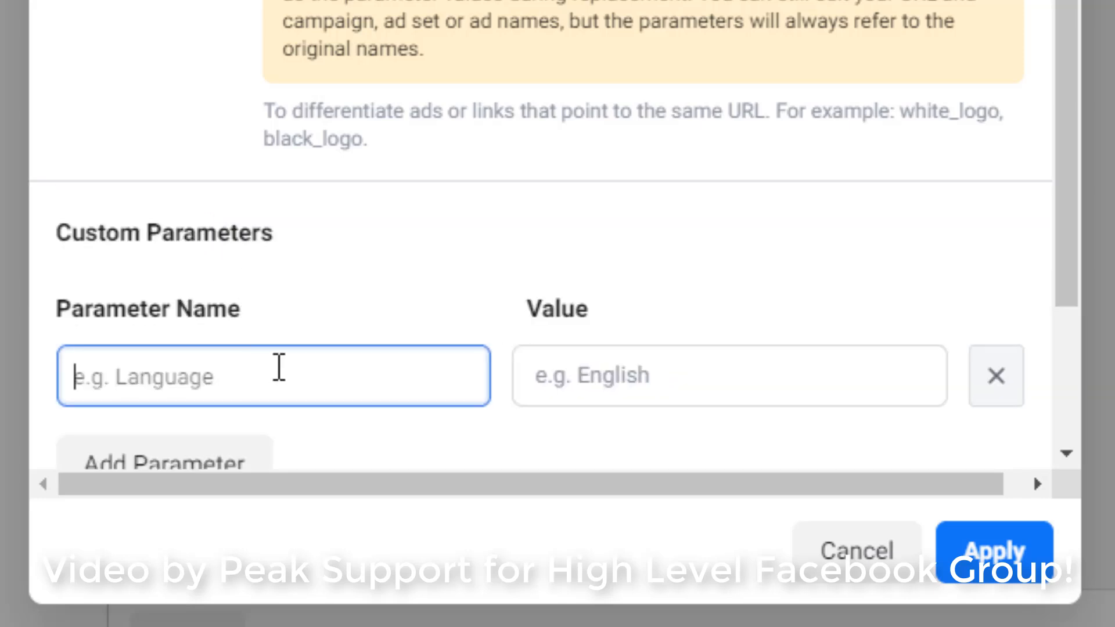
pyautogui.write('campaign')
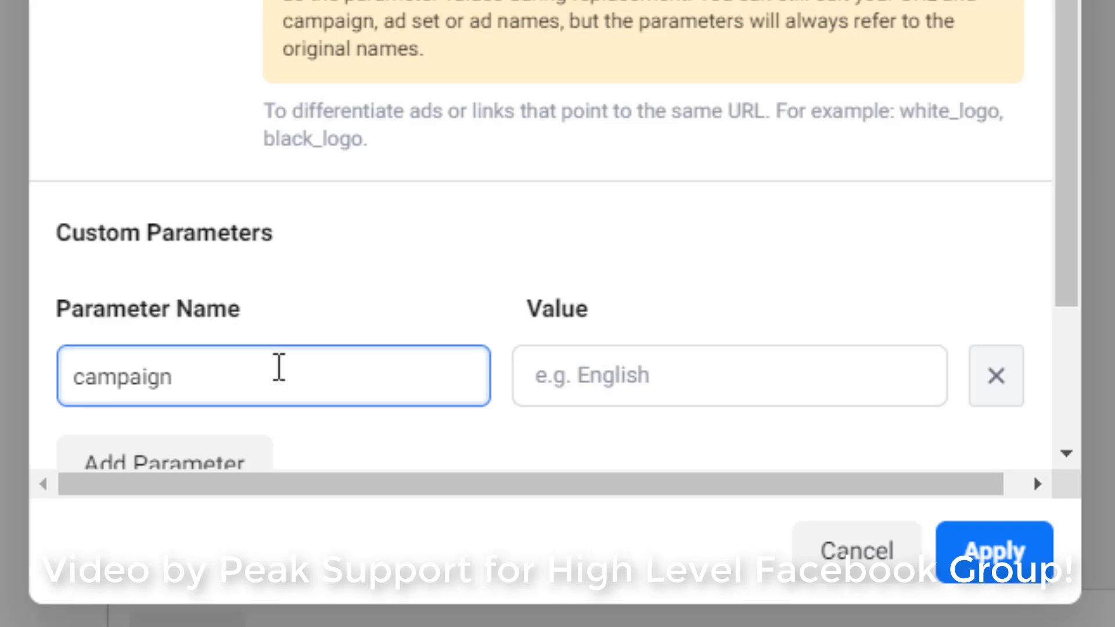
pyautogui.write('_id')
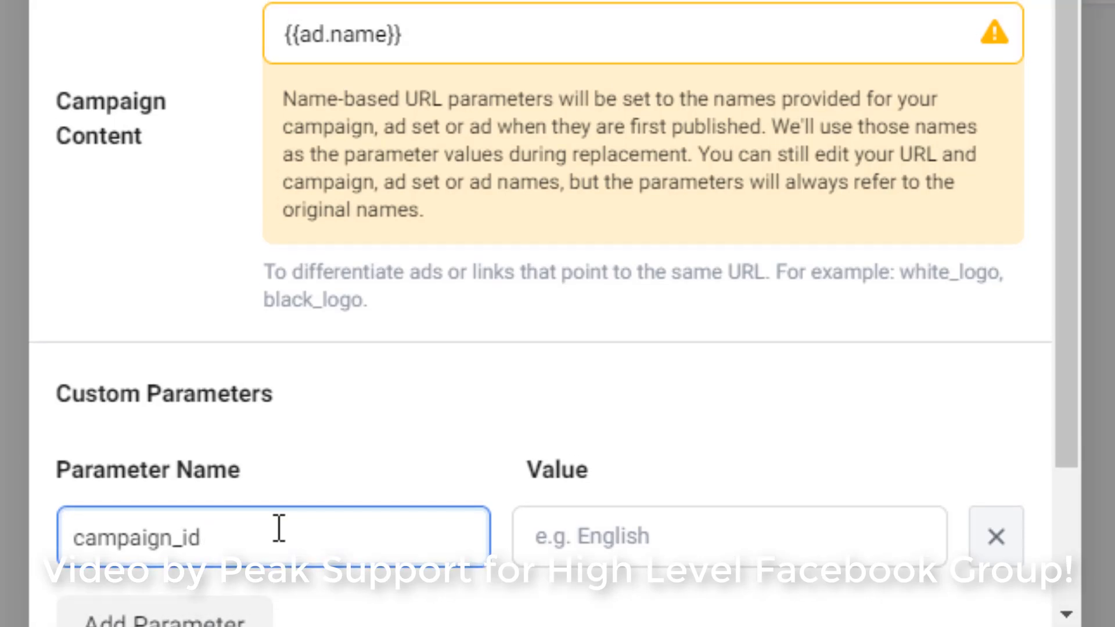
pyautogui.press('Tab')
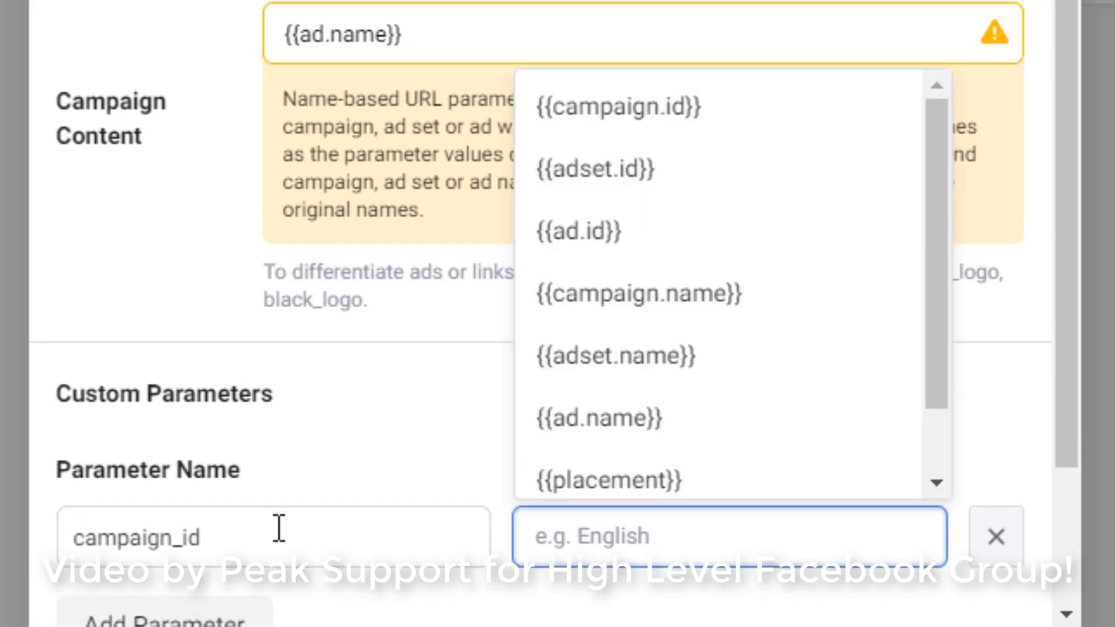
pyautogui.click(708, 120)
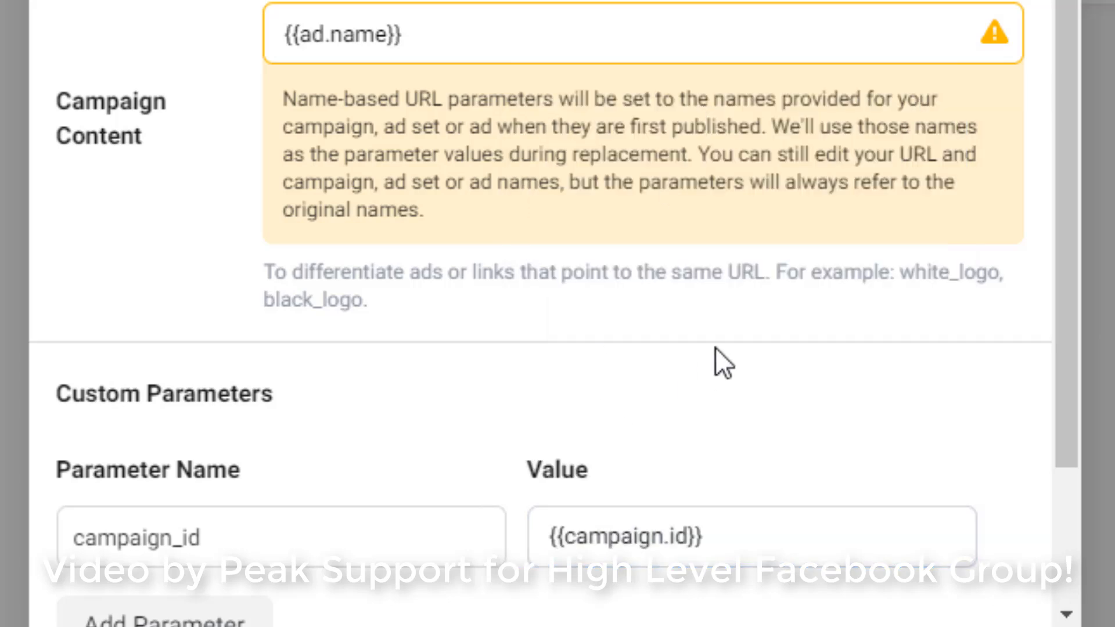
pyautogui.scroll(-4, 715, 347)
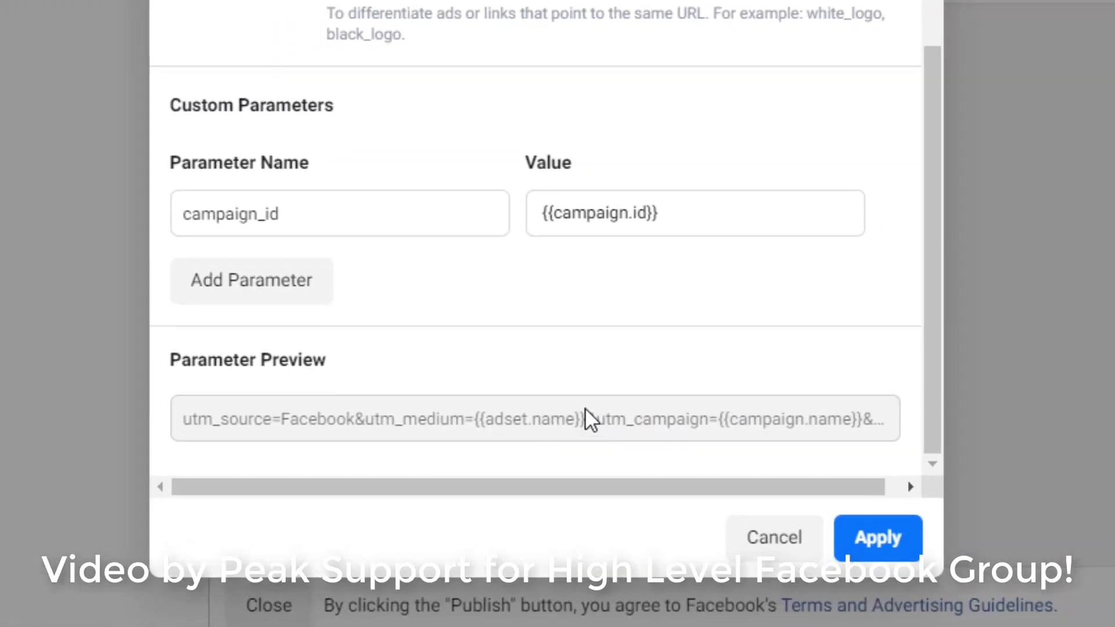
pyautogui.click(872, 540)
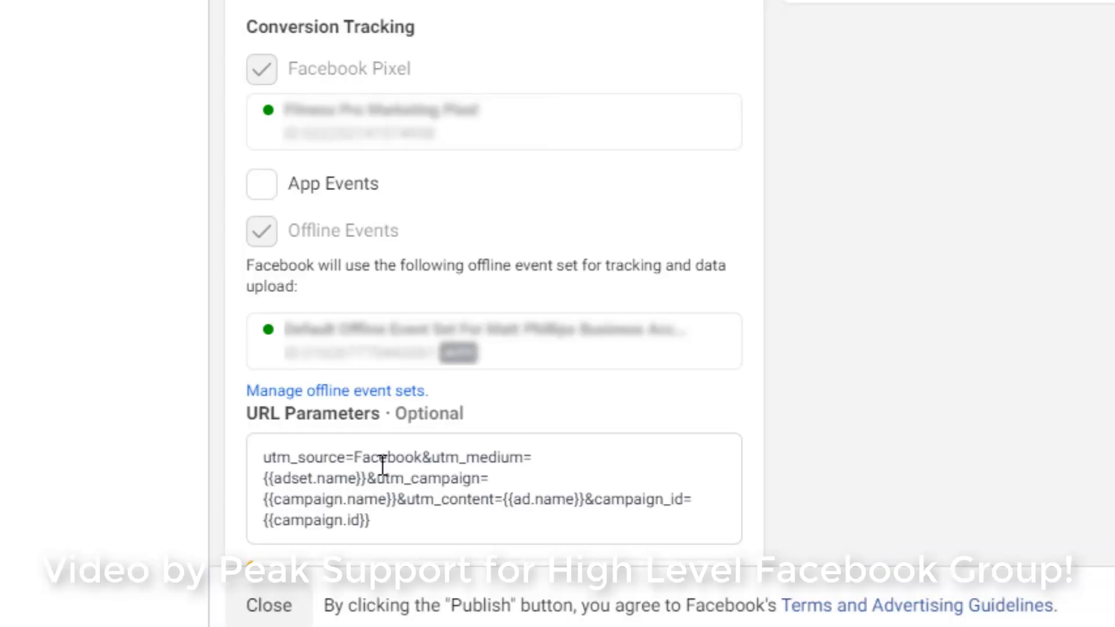
pyautogui.scroll(-2, 416, 386)
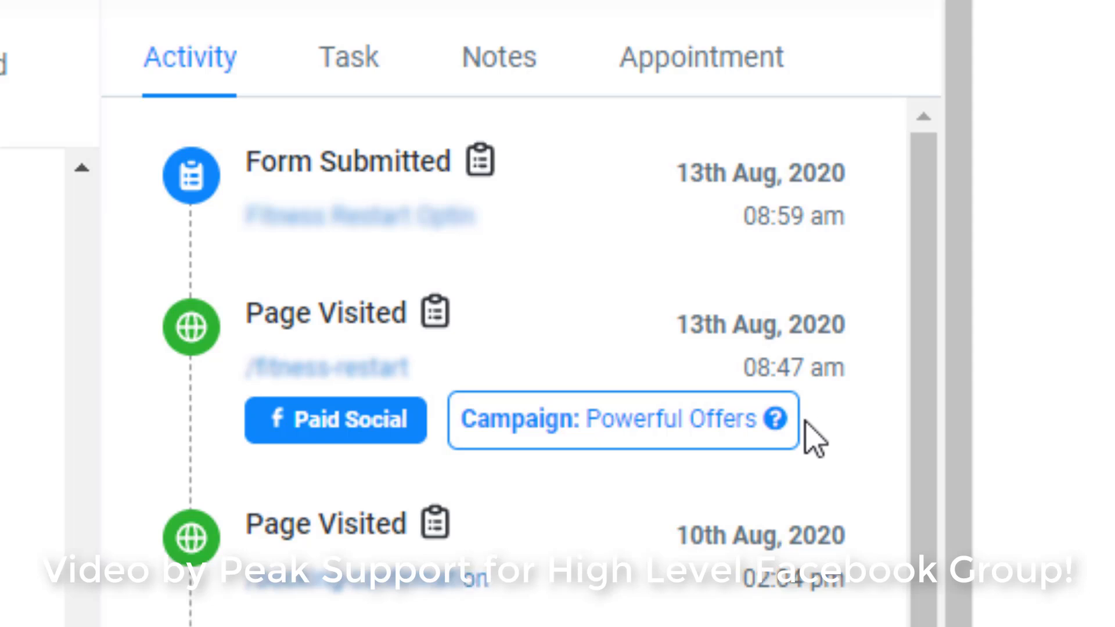
# In HighLevel, examine the Powerful Offers campaign details on the paid social page visit in the contact's activity.
pyautogui.moveTo(781, 427)
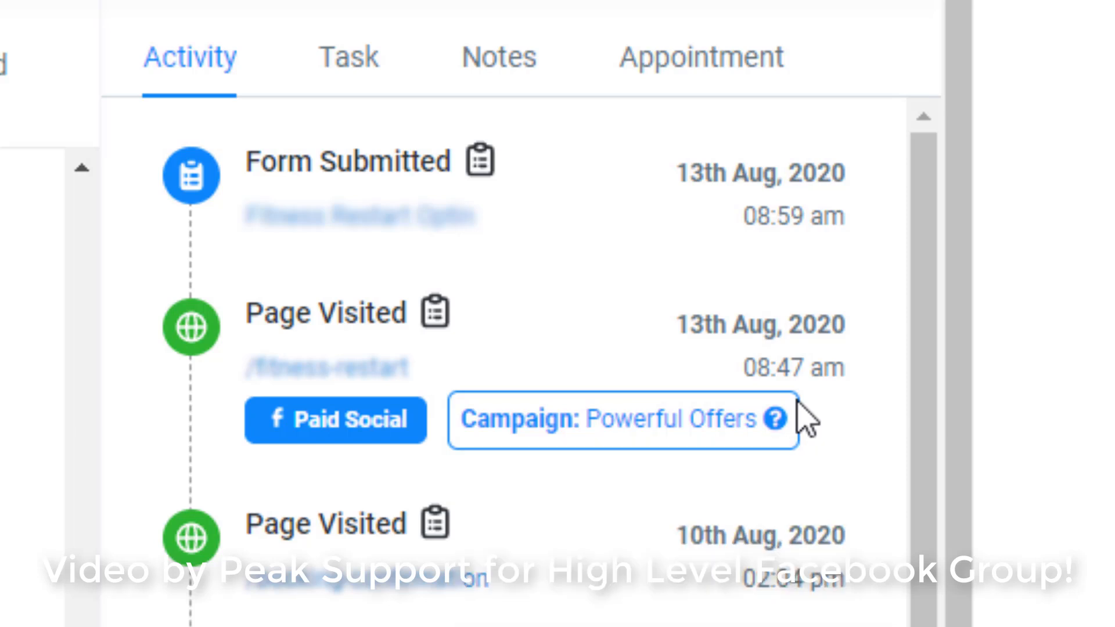